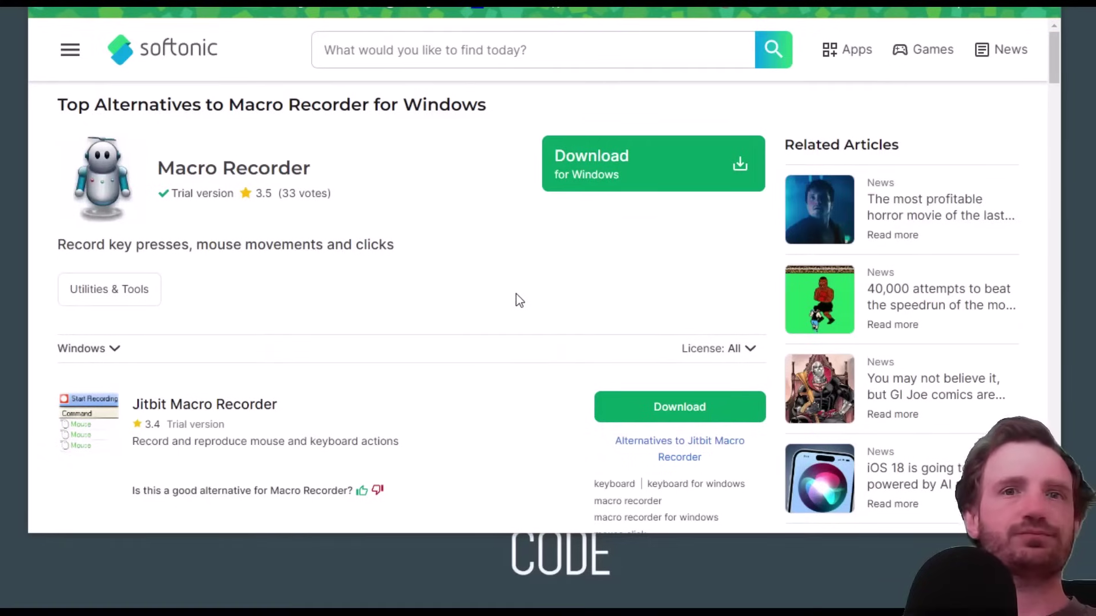
scroll(515, 295, down, 15)
scroll(516, 293, up, 15)
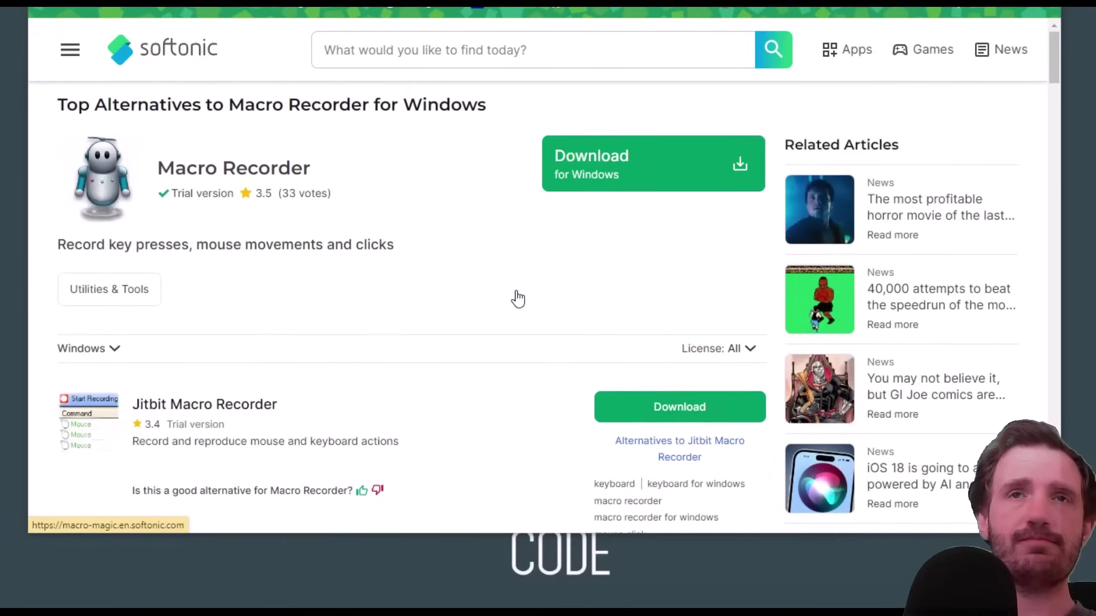
scroll(514, 305, down, 10)
scroll(501, 314, up, 10)
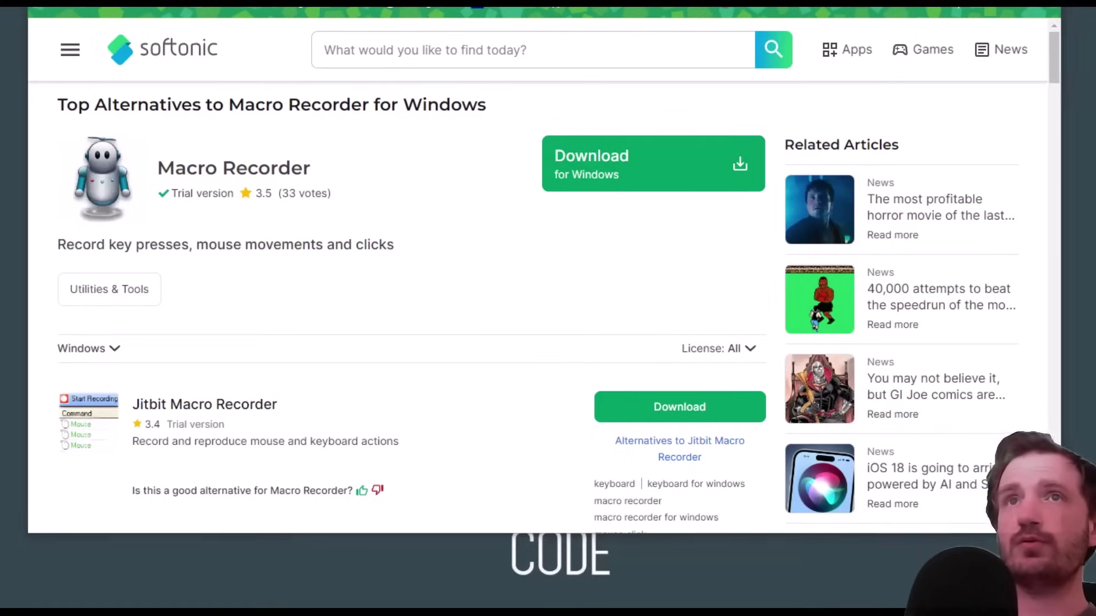
Step: Show the desktop, lower the Mini Mouse Macro window, and view the macro actions list's Playback Speed options
key(super+d)
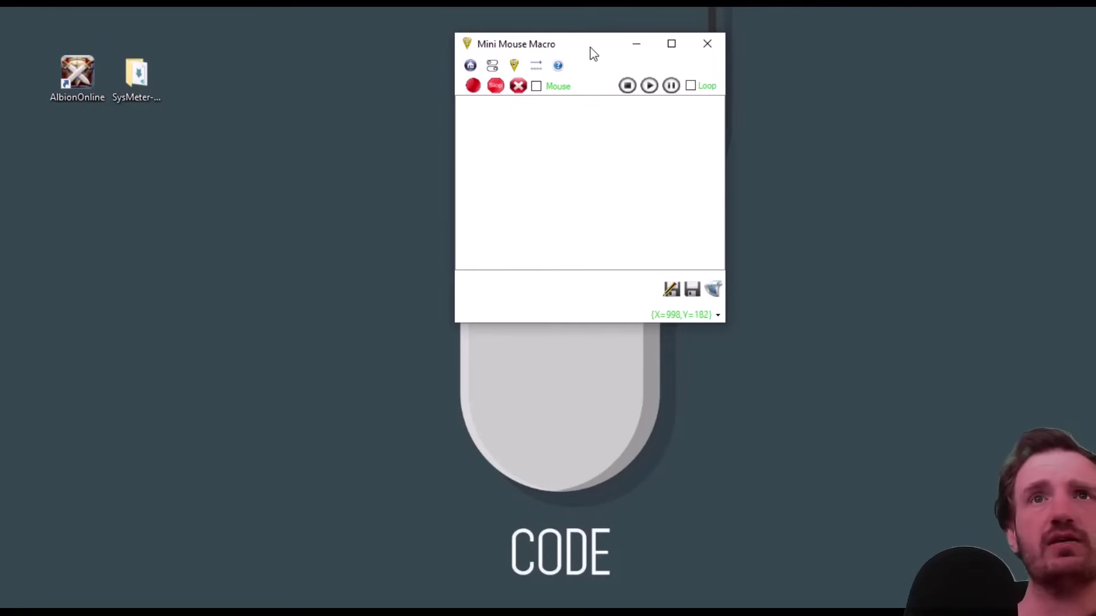
drag(592, 51, 593, 76)
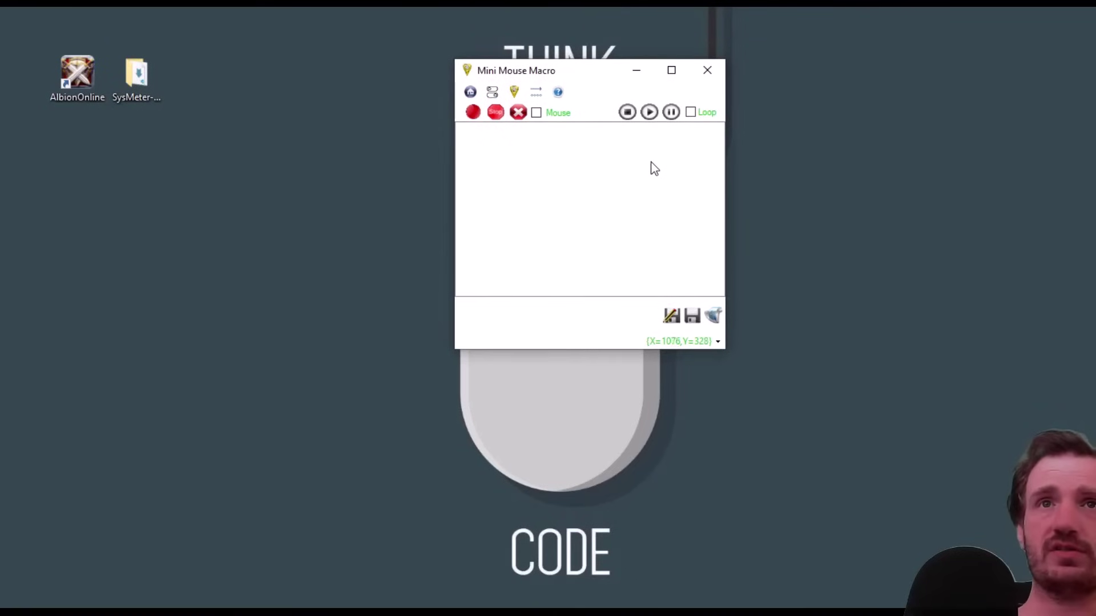
click(515, 93)
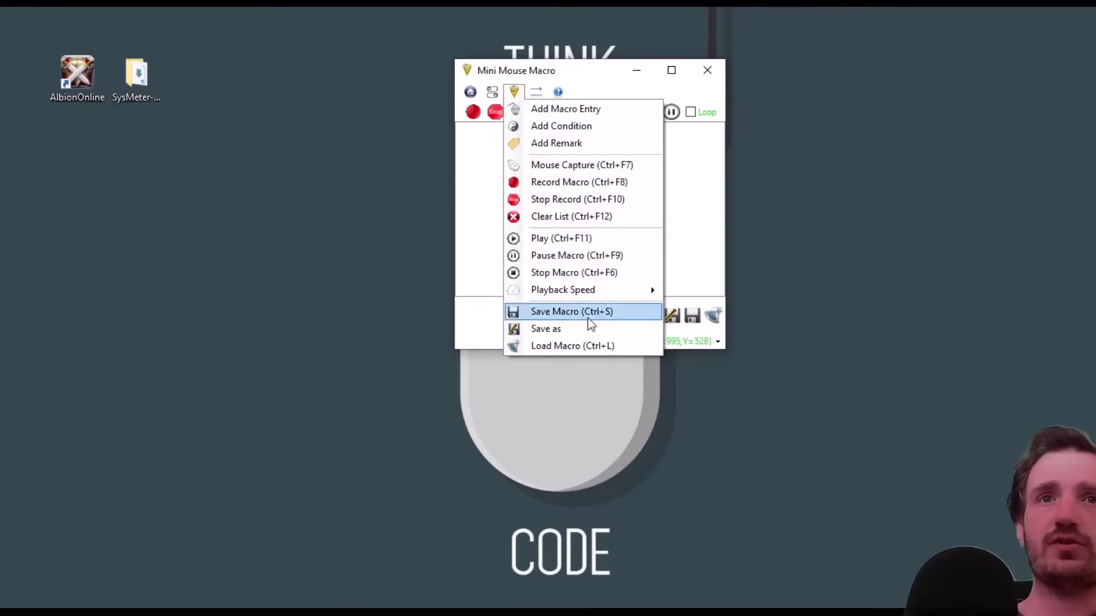
mouse_move(593, 292)
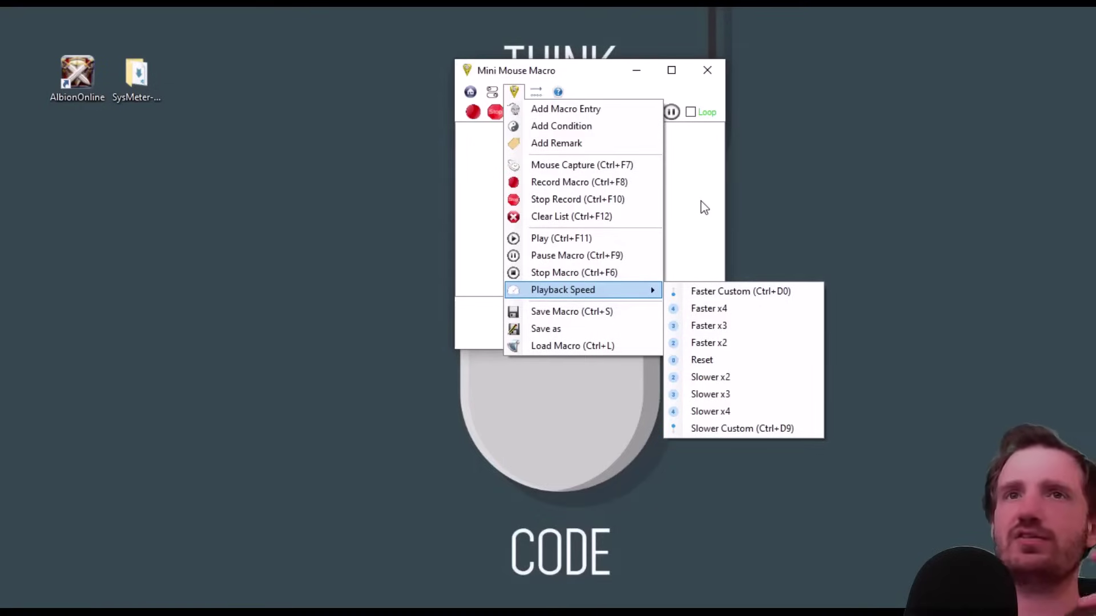
click(683, 235)
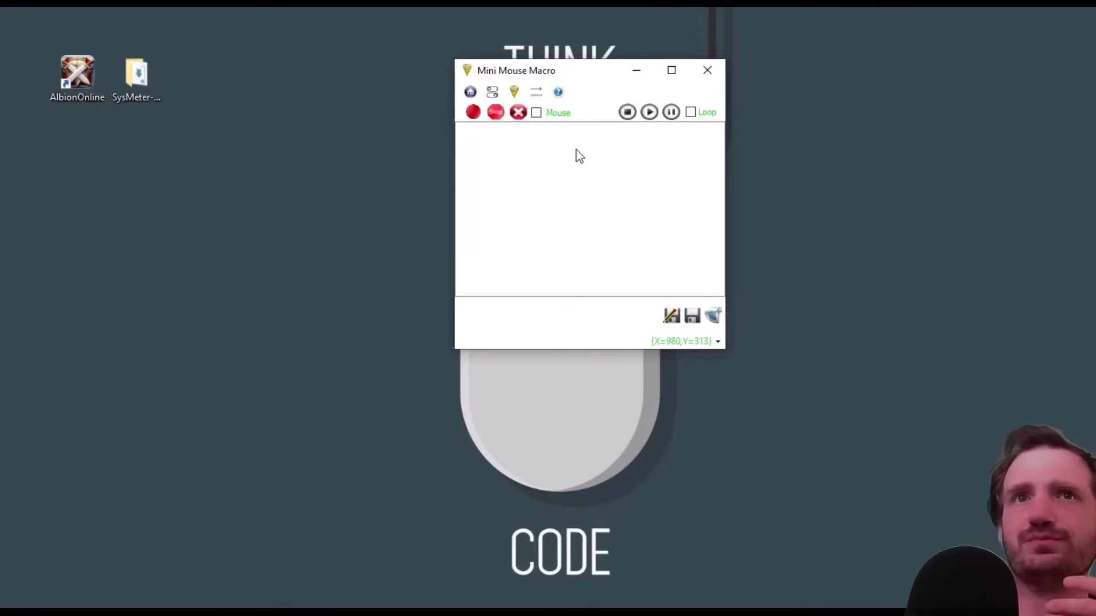
click(470, 92)
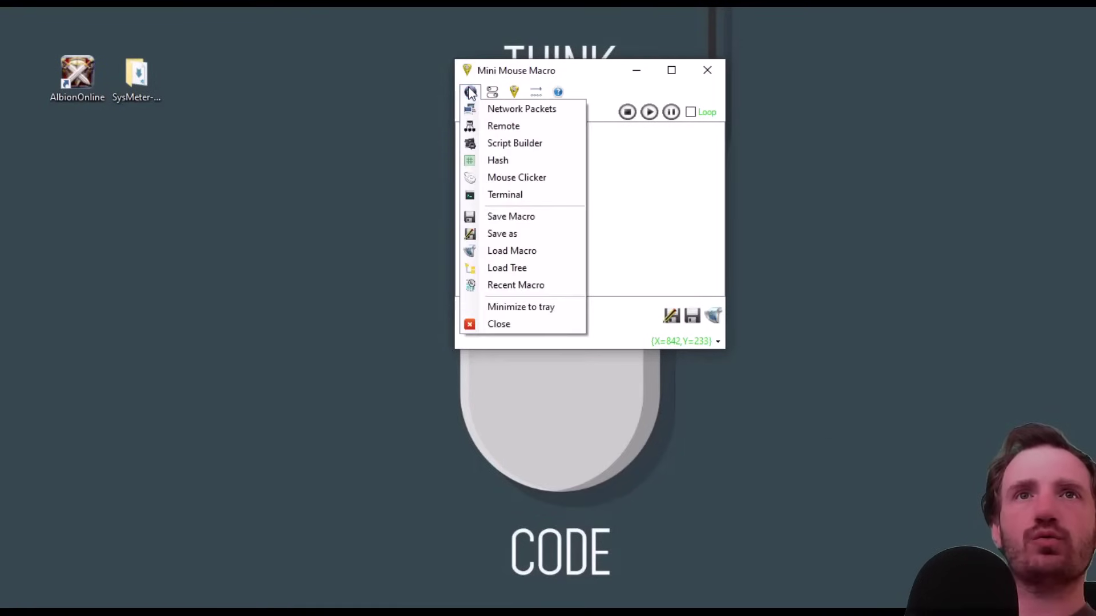
click(531, 127)
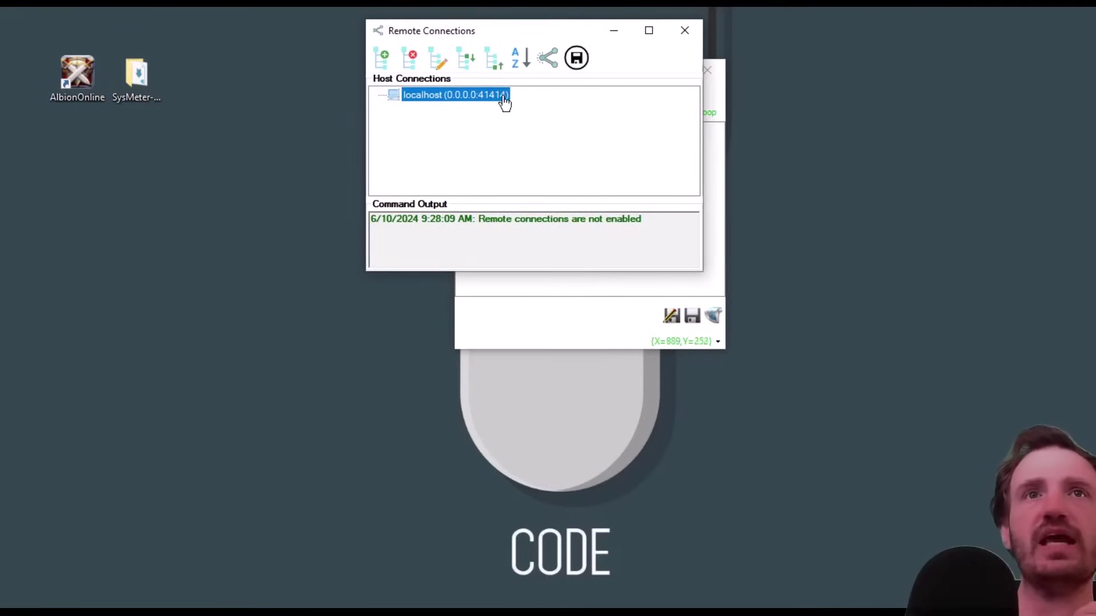
drag(505, 29, 384, 200)
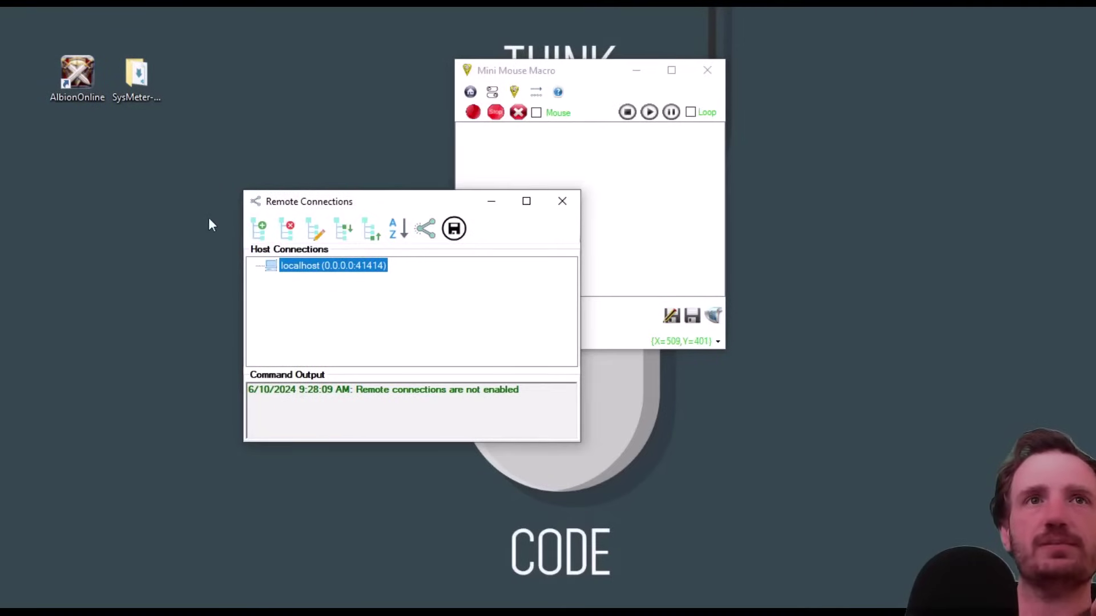
click(562, 201)
click(471, 96)
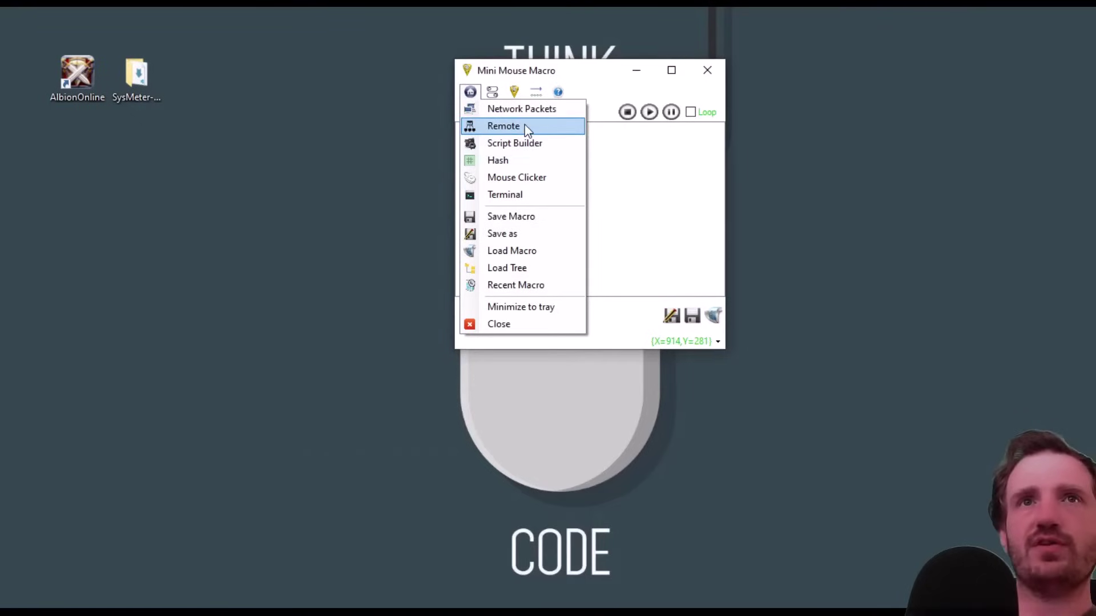
click(621, 174)
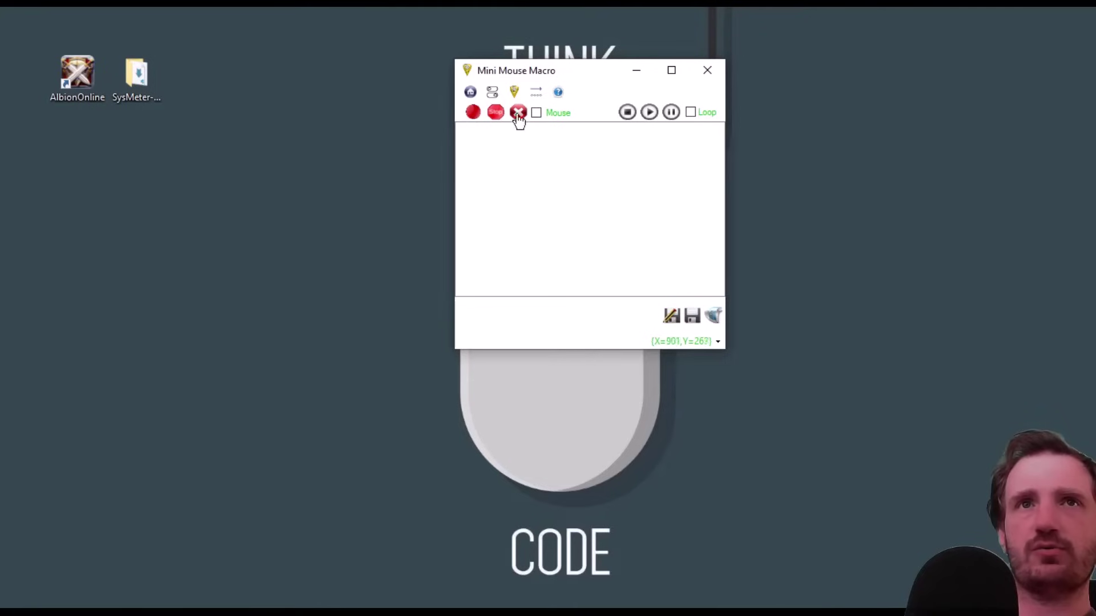
Step: Record a desktop right-click and a drag-selection box, then stop recording
click(477, 114)
right_click(365, 127)
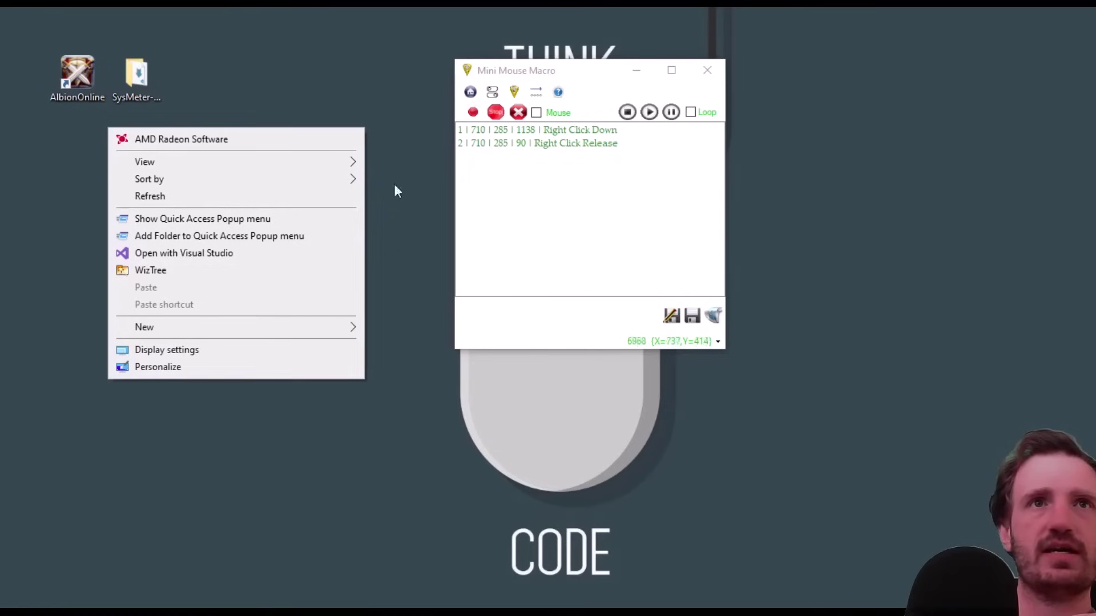
drag(210, 7, 408, 215)
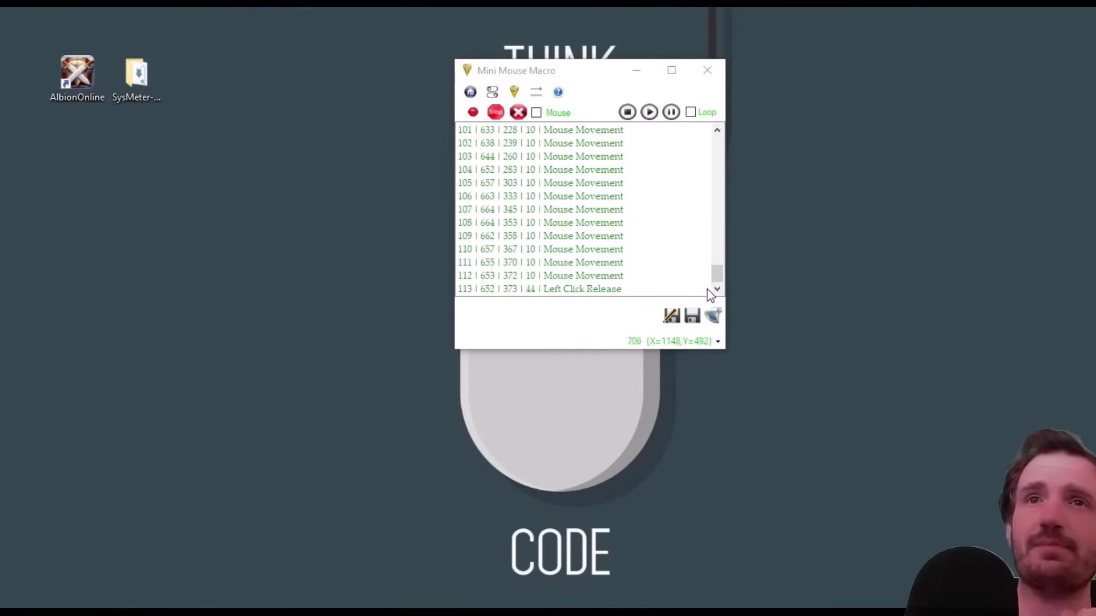
click(495, 112)
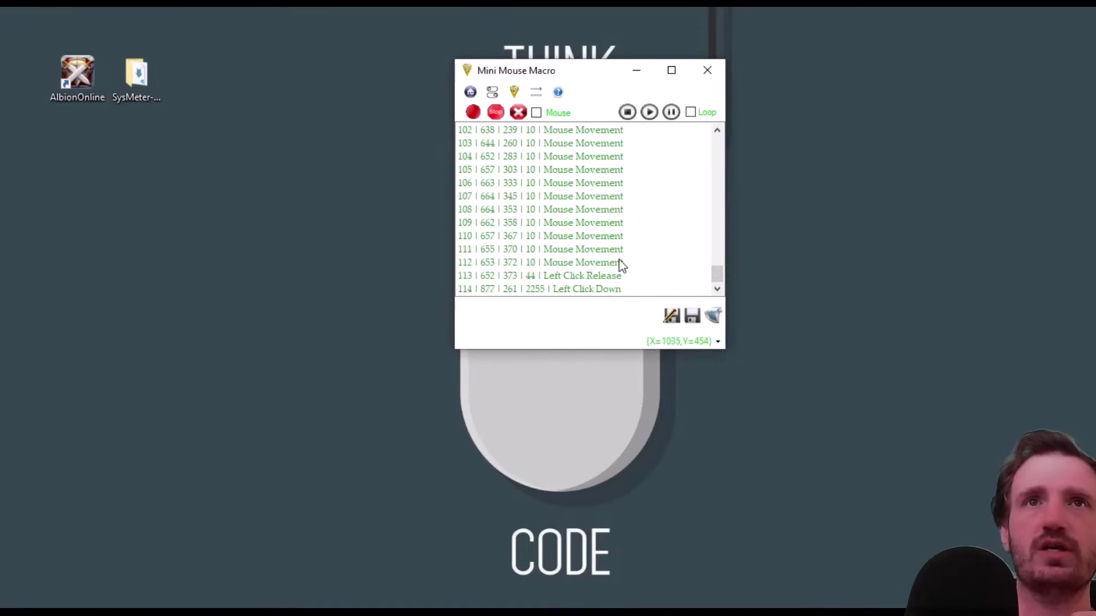
Step: Review the recorded entries, viewing the options for entry 5 and rows 8–11
scroll(690, 289, up, 2)
scroll(690, 286, up, 20)
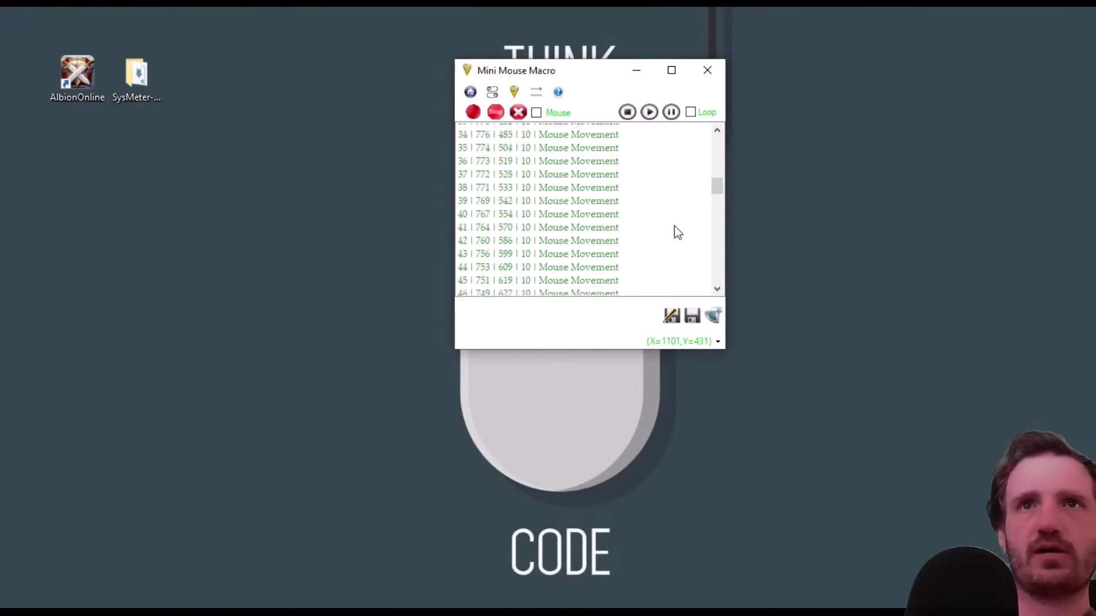
click(558, 156)
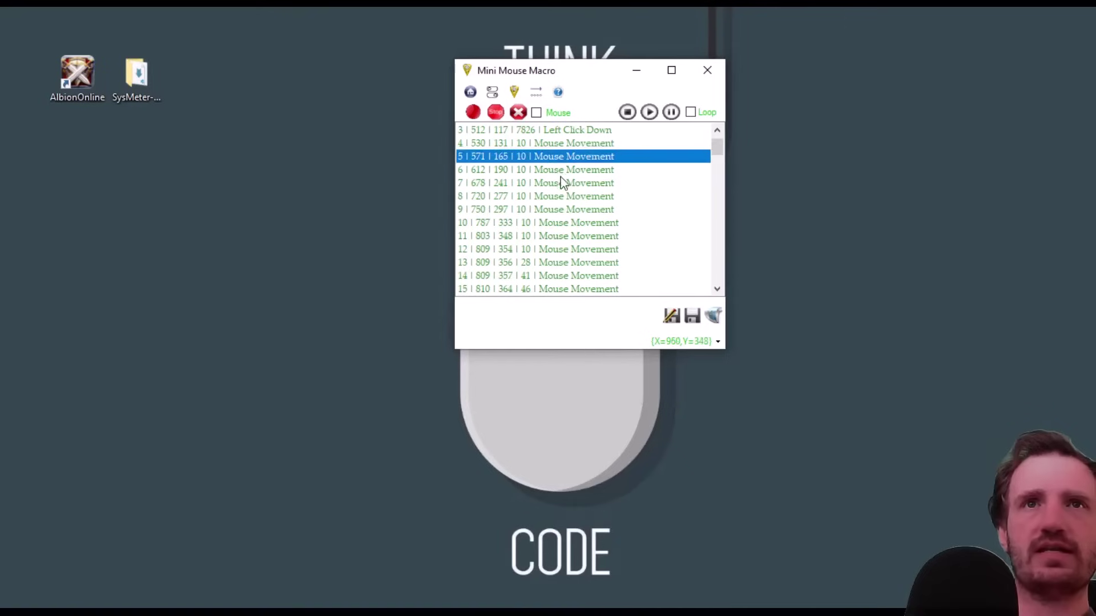
right_click(569, 159)
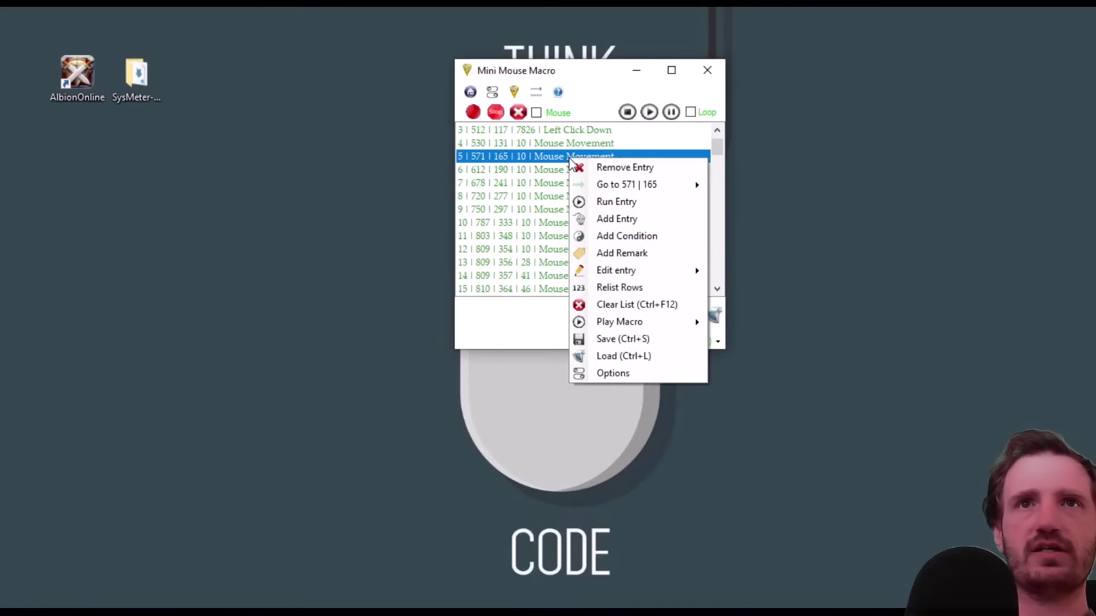
click(562, 197)
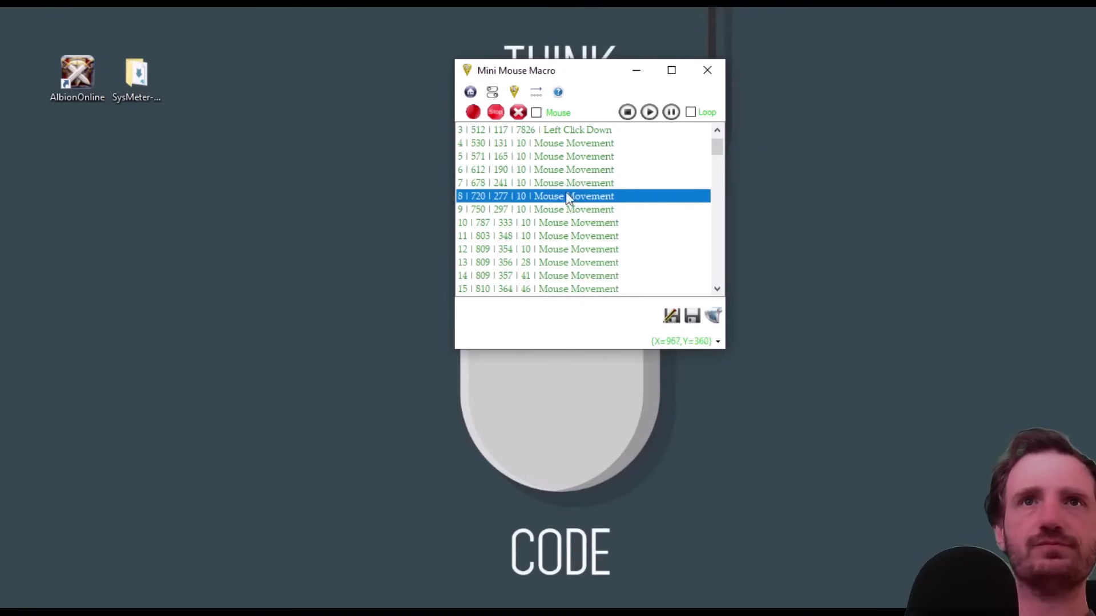
shift+click(570, 237)
right_click(577, 222)
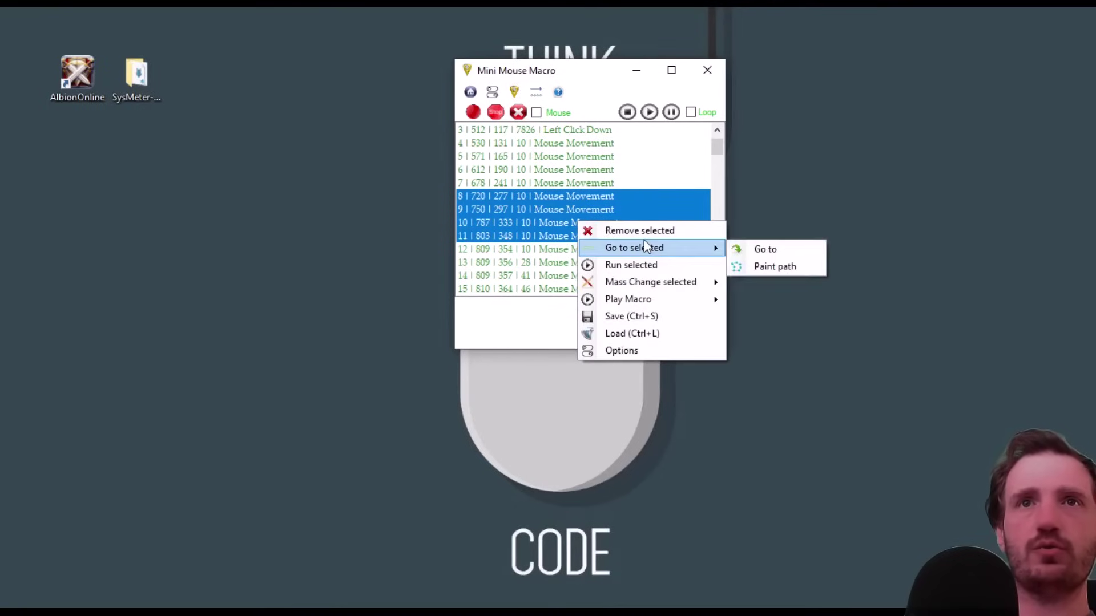
click(549, 174)
scroll(571, 200, up, 1)
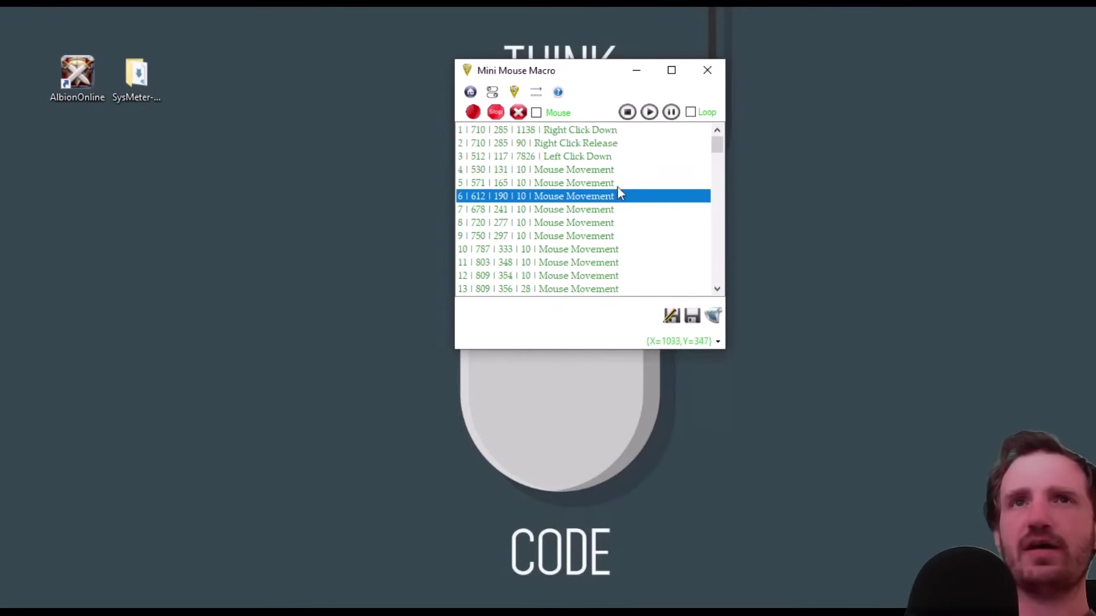
Step: Play the macro until the progress bar reaches 114/114, then close Mini Mouse Macro
click(647, 119)
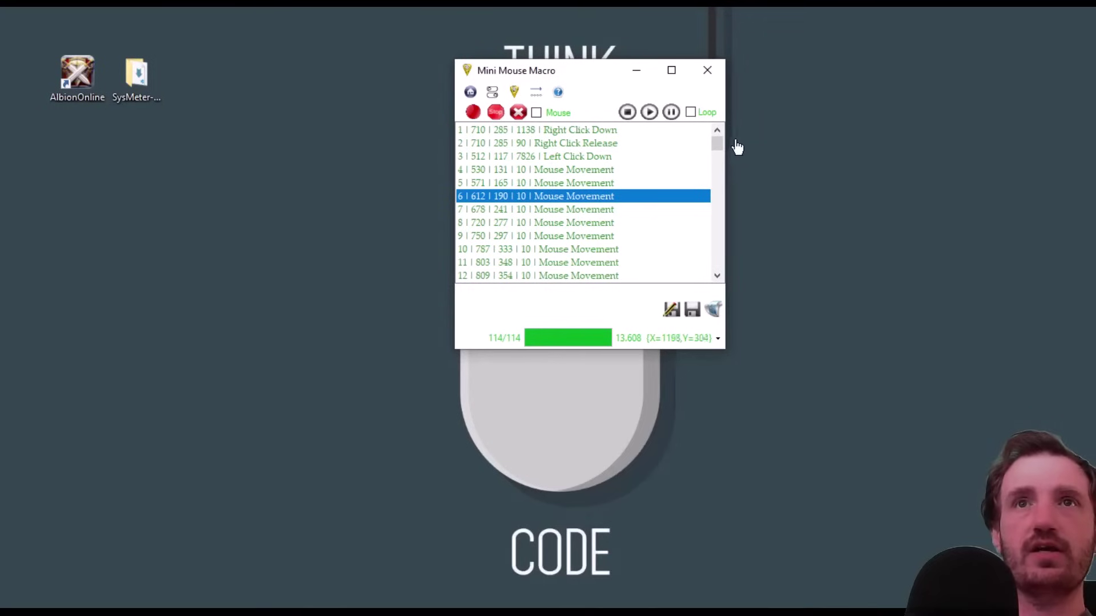
click(710, 75)
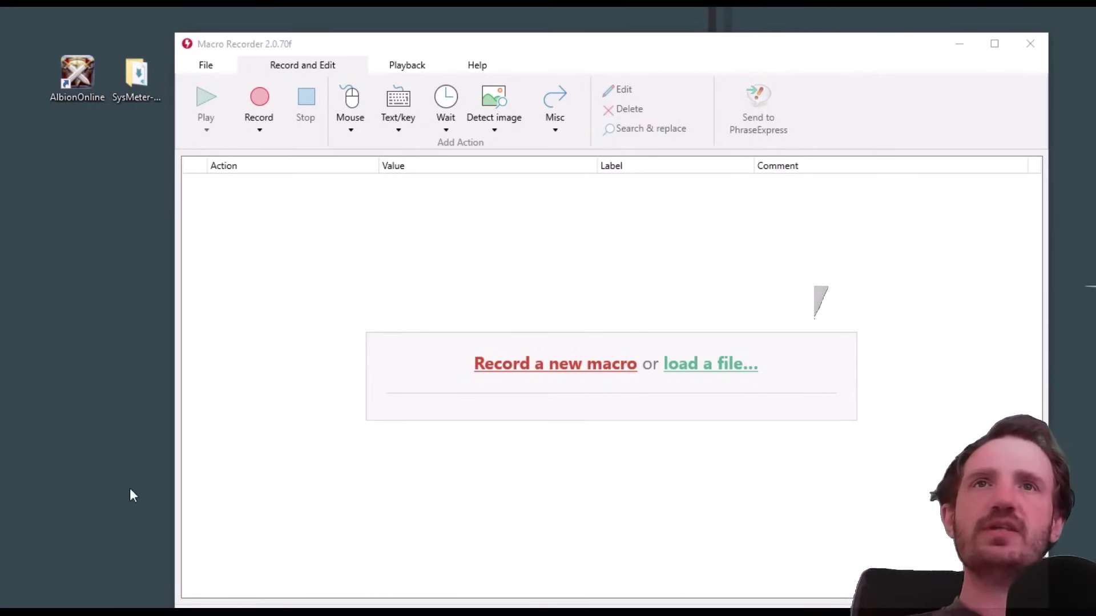
click(279, 352)
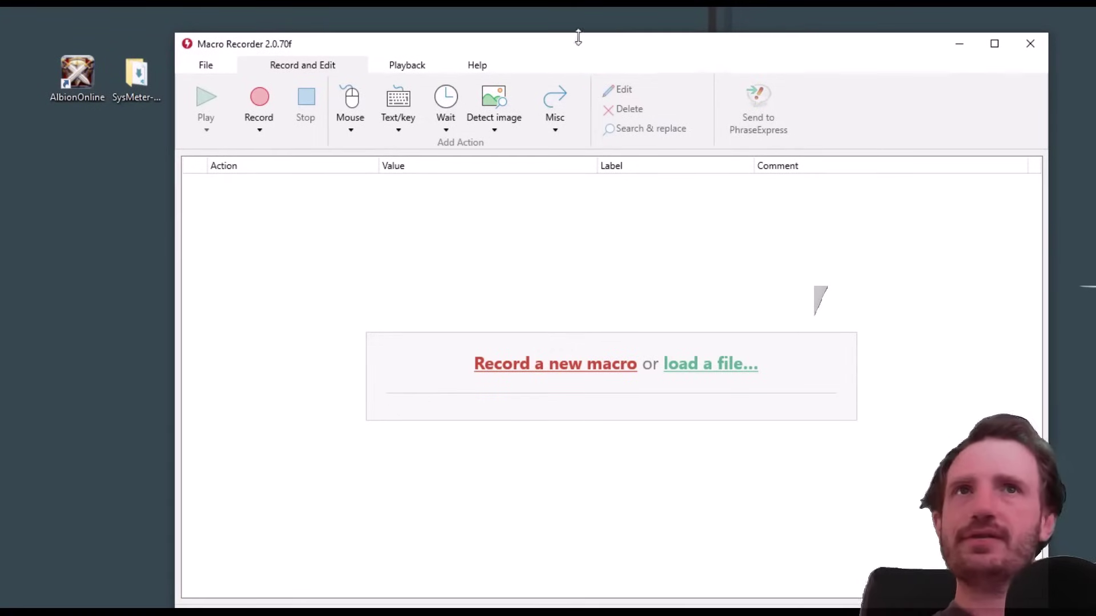
drag(582, 49, 559, 45)
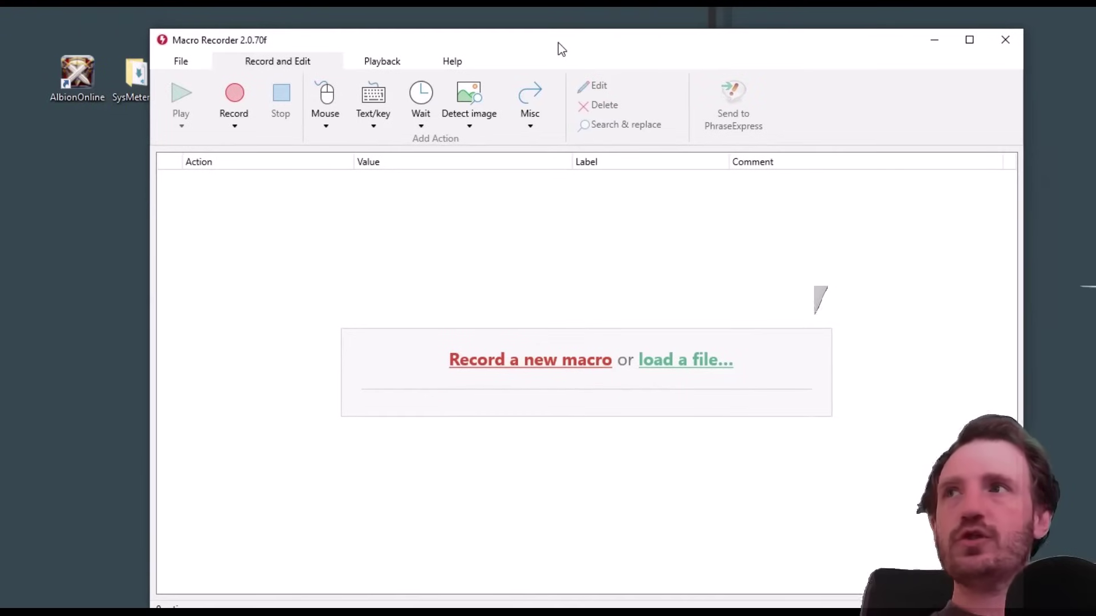
drag(98, 50, 161, 123)
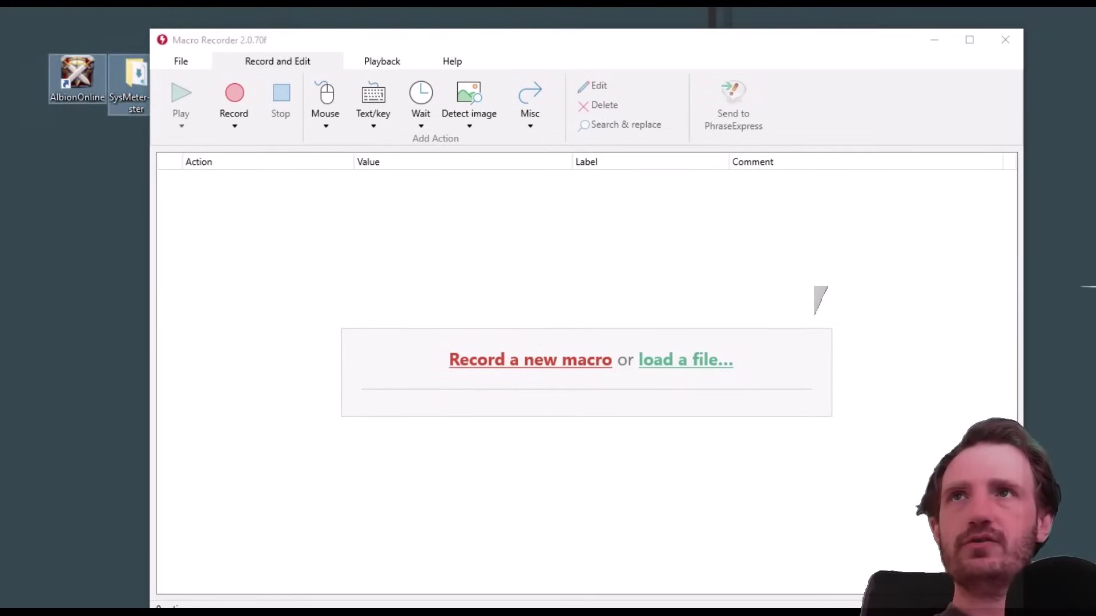
key(Delete)
click(332, 264)
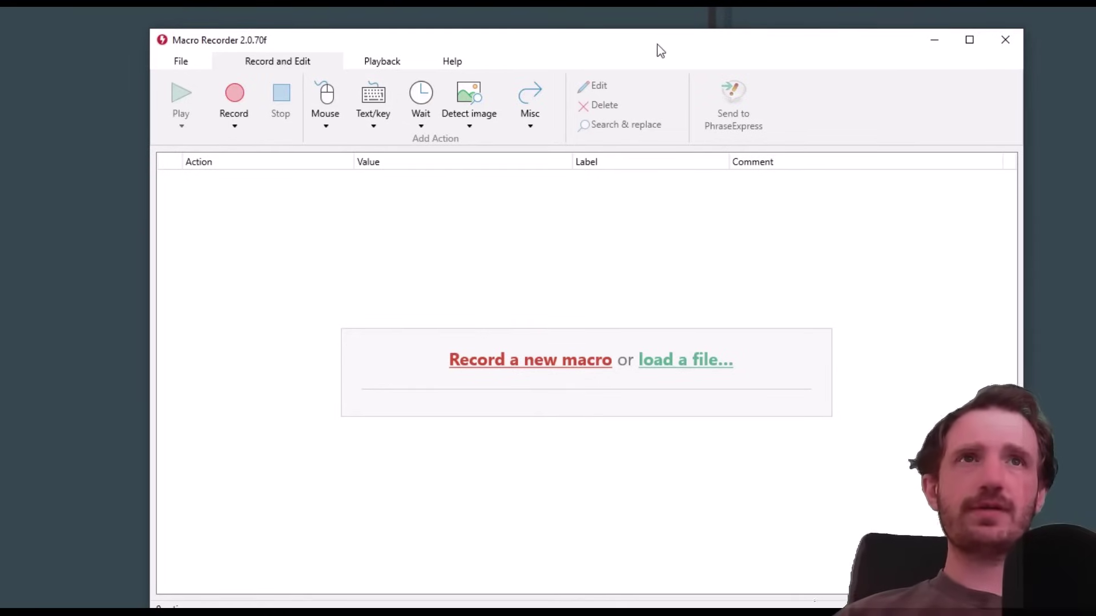
mouse_move(651, 42)
mouse_down()
mouse_move(621, 38)
mouse_move(641, 38)
mouse_up()
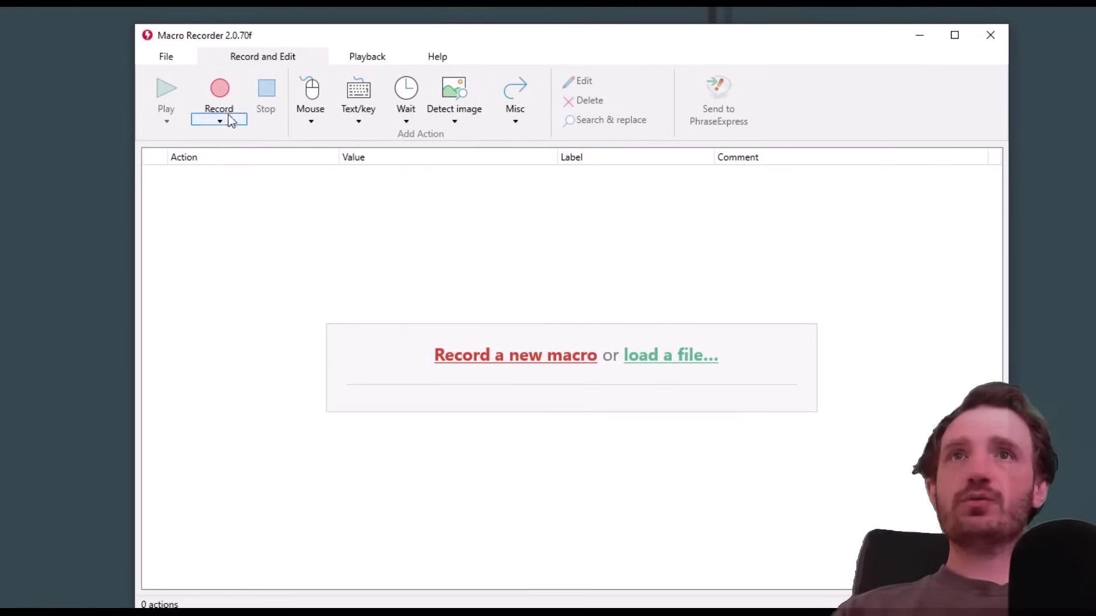
Step: Record a desktop right-click plus a menu-closing left-click, stop, and replay the 6-action macro
click(219, 90)
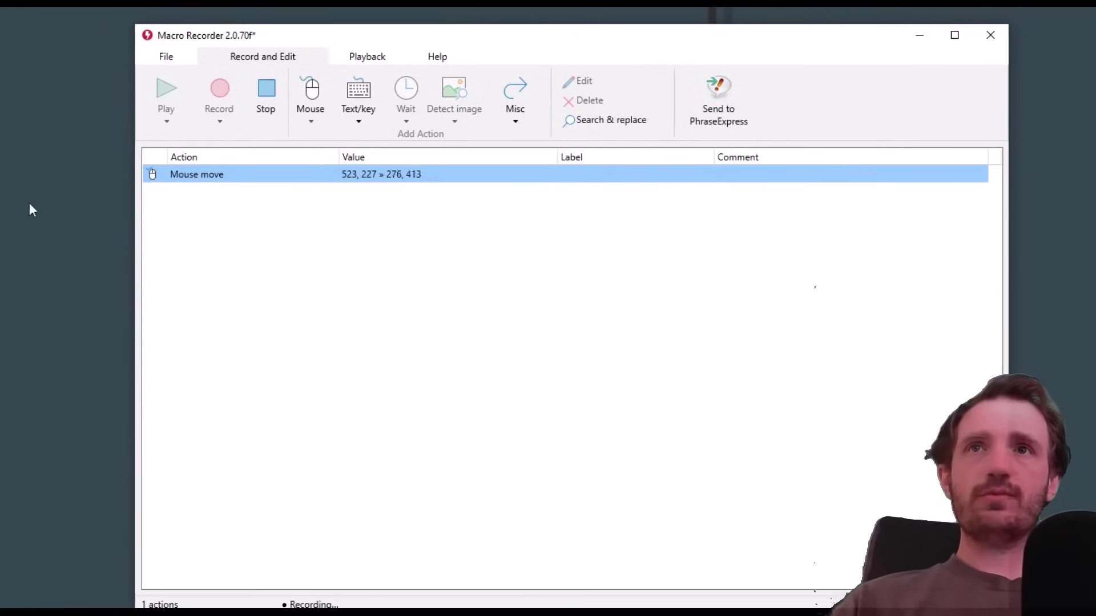
right_click(110, 210)
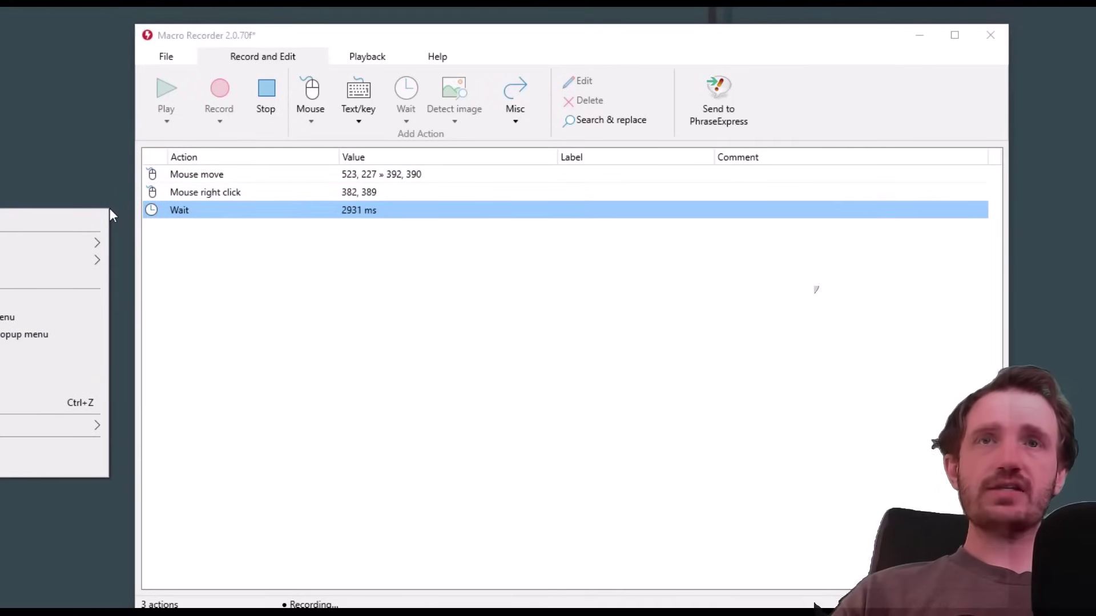
click(93, 167)
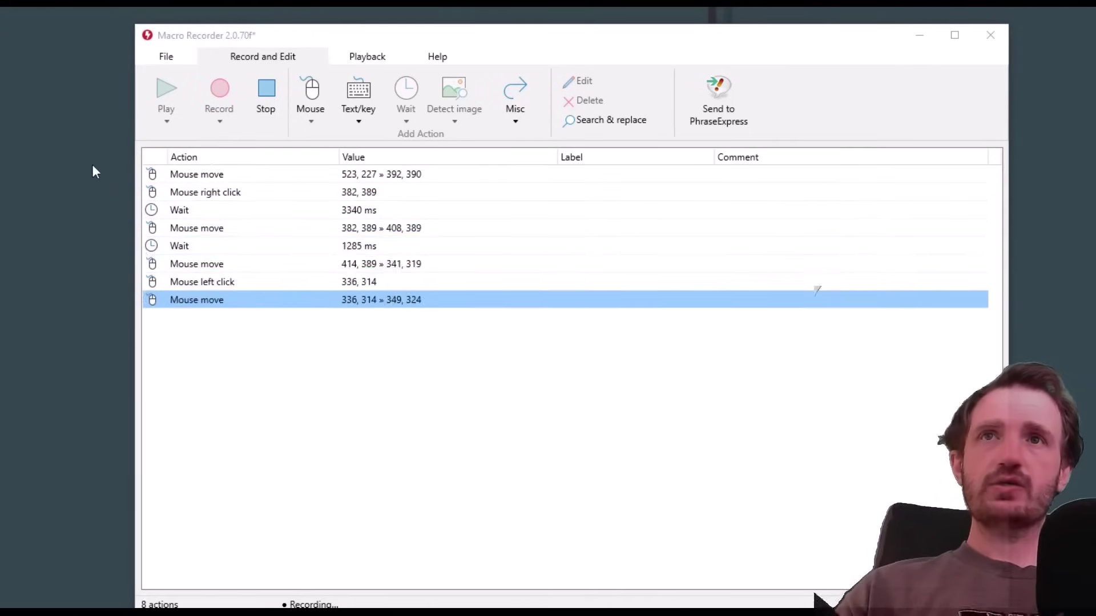
click(264, 91)
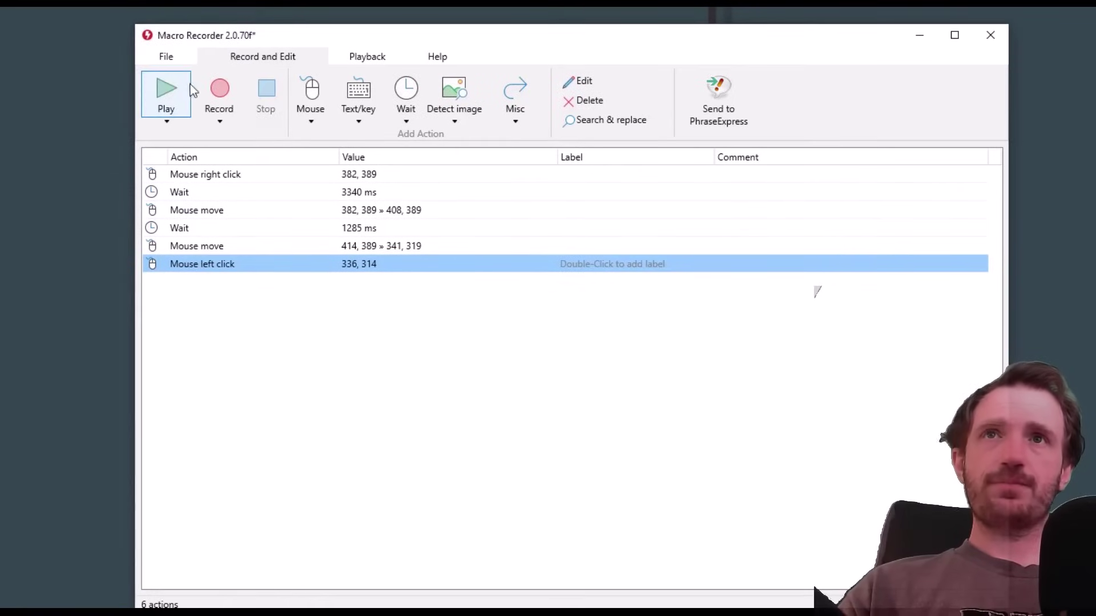
click(169, 91)
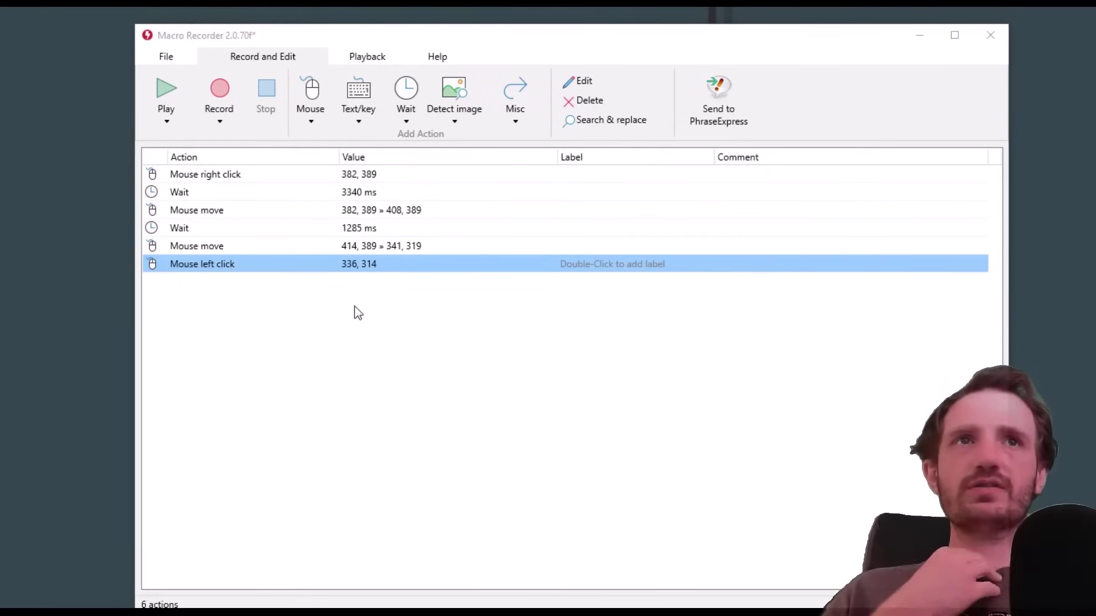
Step: Open and dismiss the Detect image wait dialog, then quit Macro Recorder
click(454, 90)
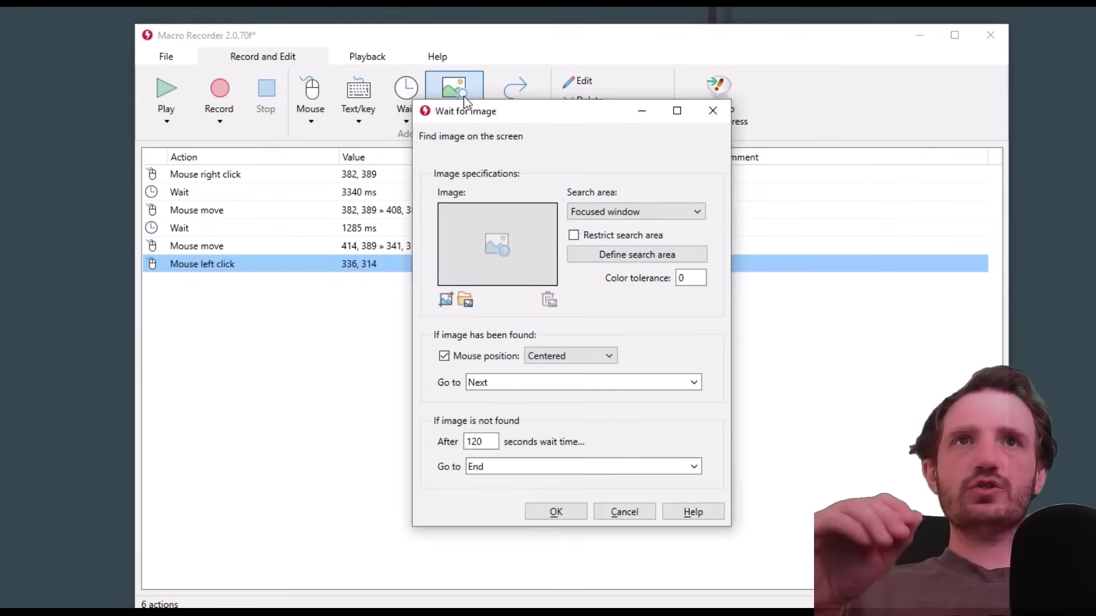
drag(486, 117, 510, 181)
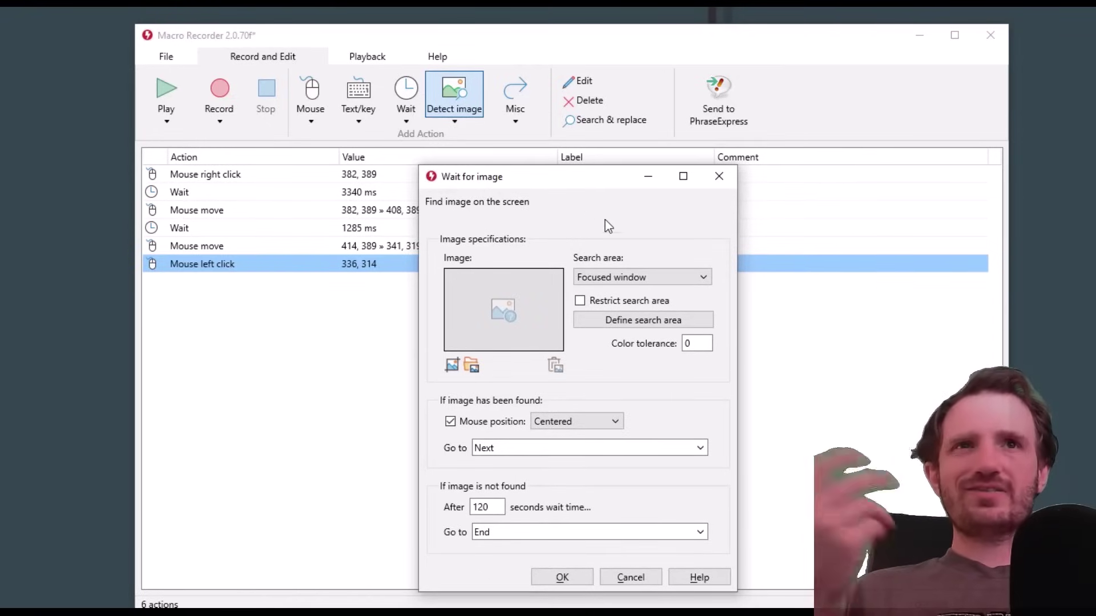
click(718, 176)
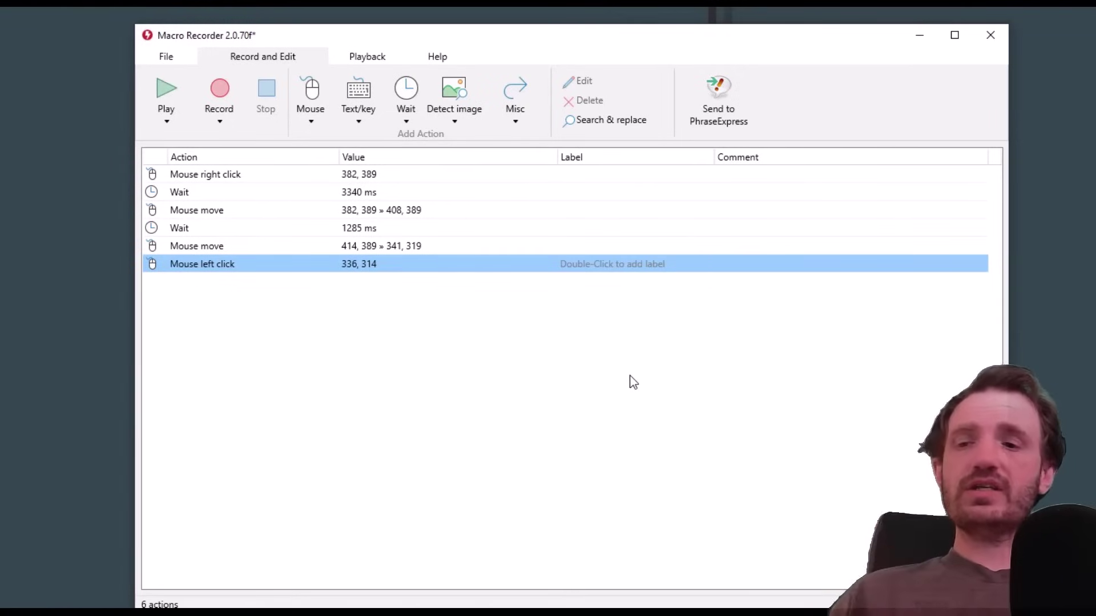
click(979, 48)
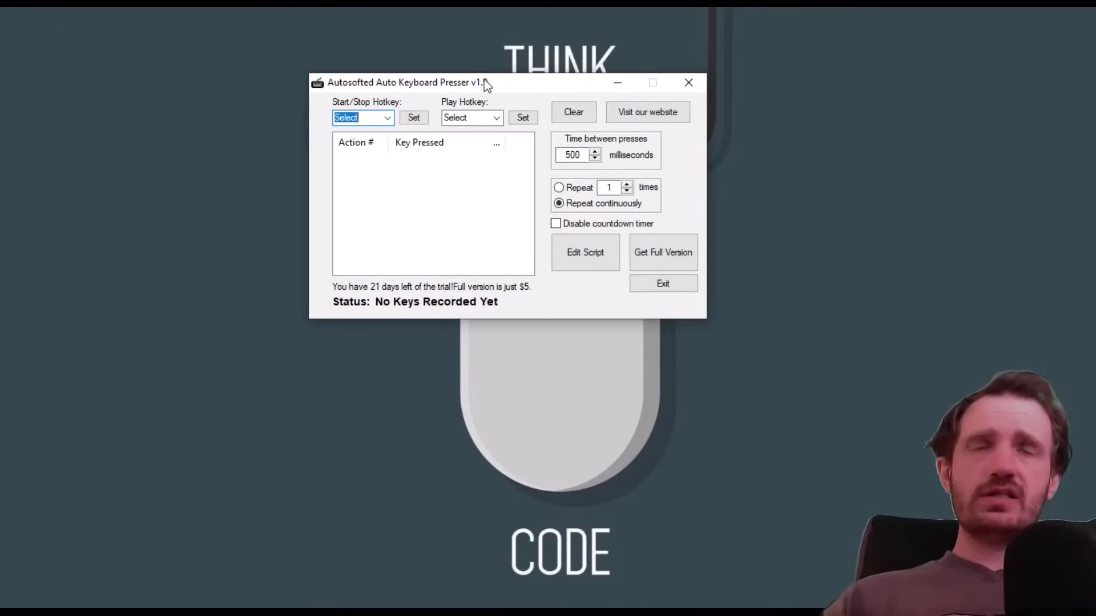
Step: Choose F1 in the Start/Stop Hotkey dropdown of the repositioned Auto Keyboard Presser window
drag(508, 83, 552, 111)
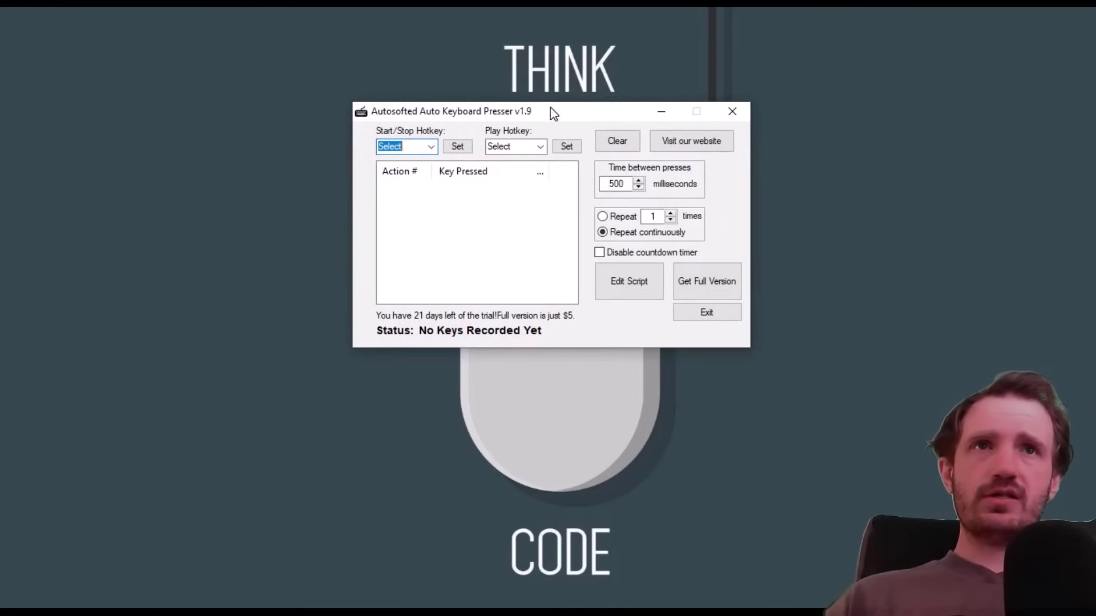
click(465, 242)
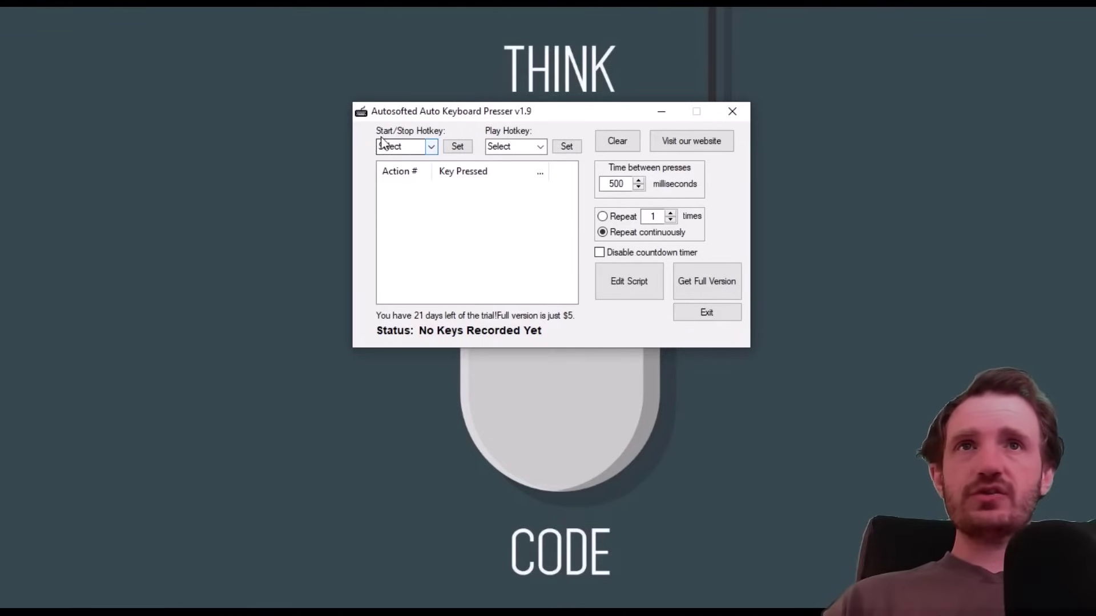
click(432, 147)
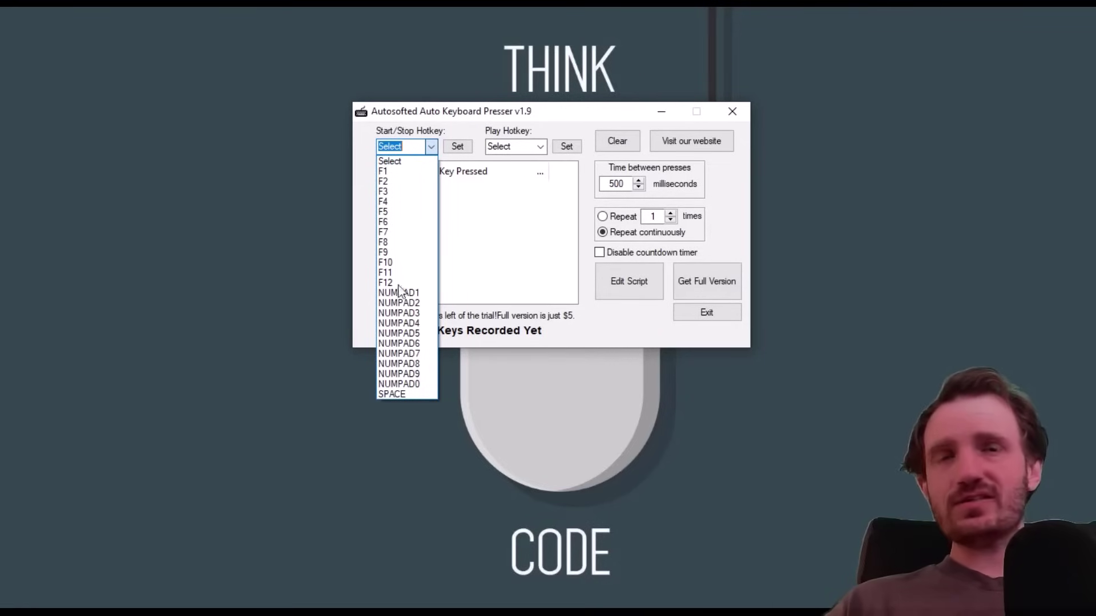
click(394, 171)
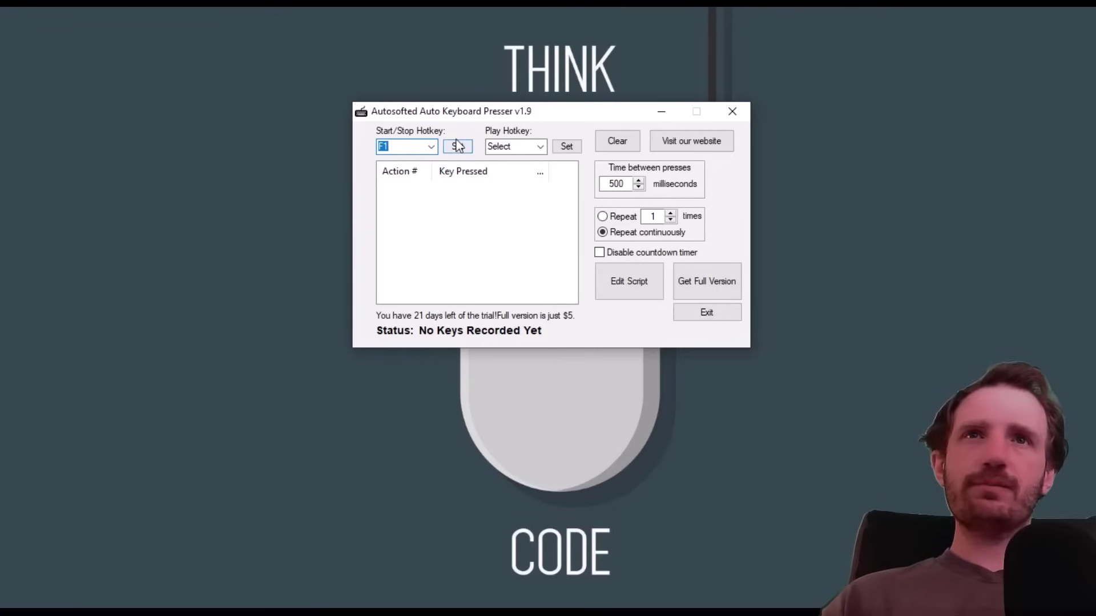
drag(468, 121, 471, 126)
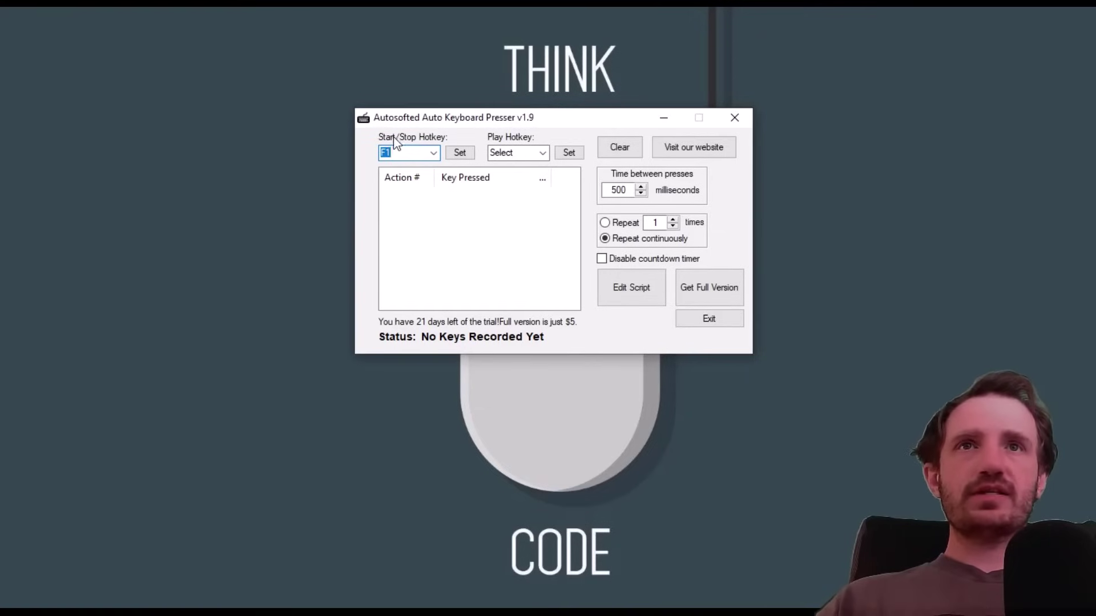
Step: Apply F1 as start/stop hotkey and F2 as play hotkey, then select fixed-count Repeat
click(464, 157)
click(592, 365)
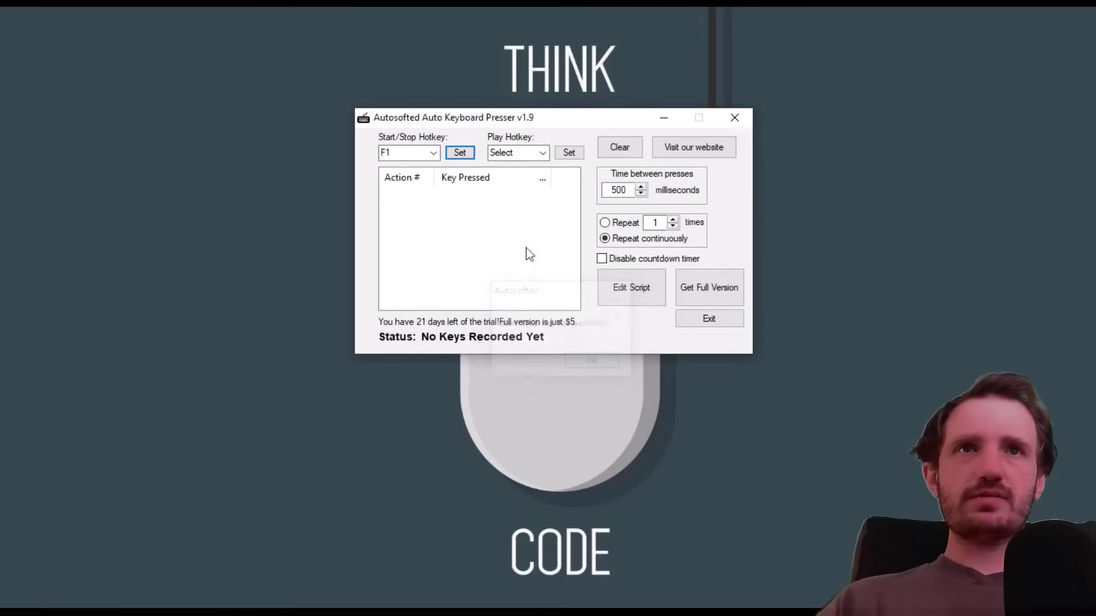
click(543, 152)
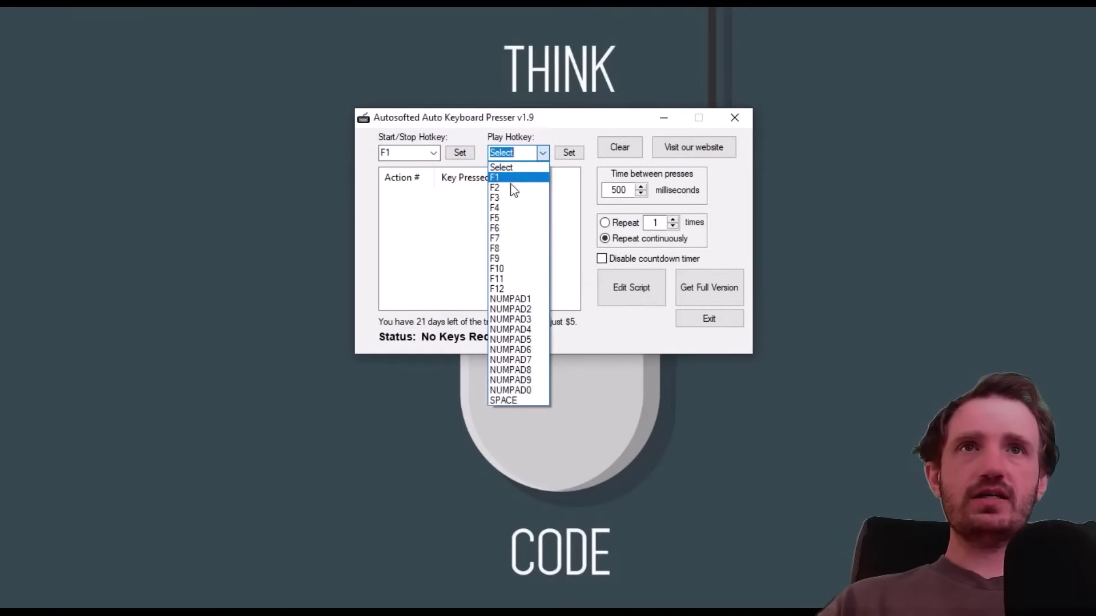
click(512, 188)
click(568, 155)
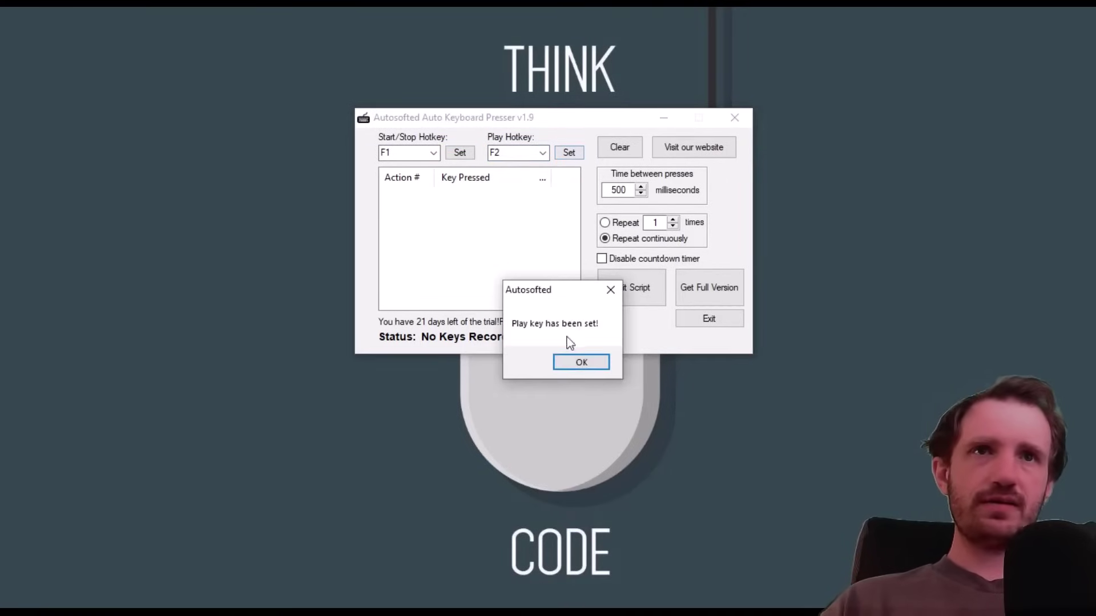
click(579, 361)
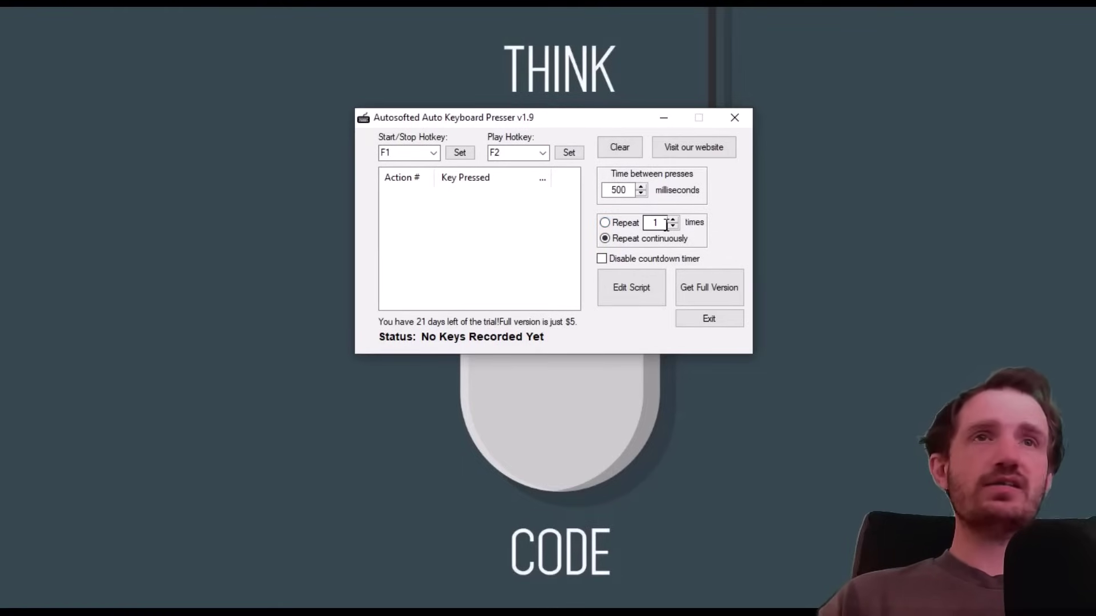
click(604, 223)
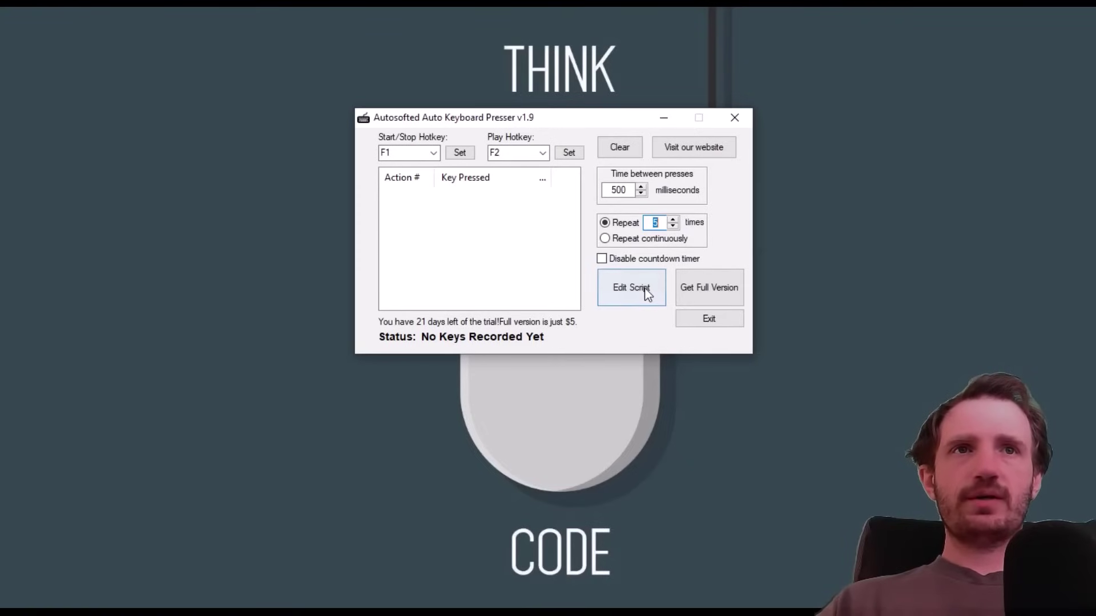
Step: Open and close the script editor, leaving the key list empty
click(622, 293)
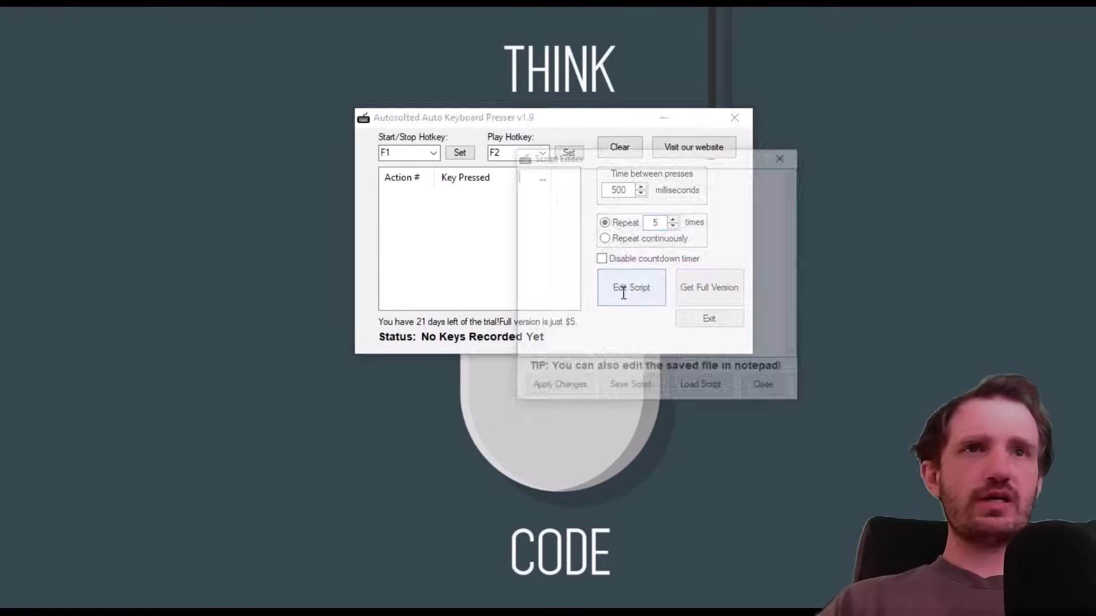
click(768, 390)
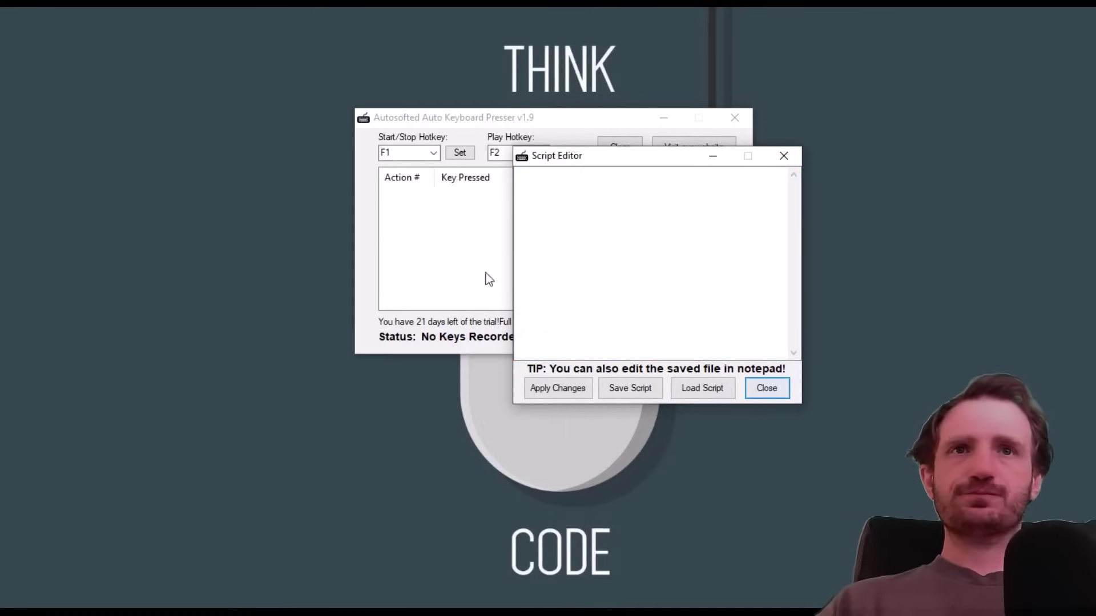
click(783, 155)
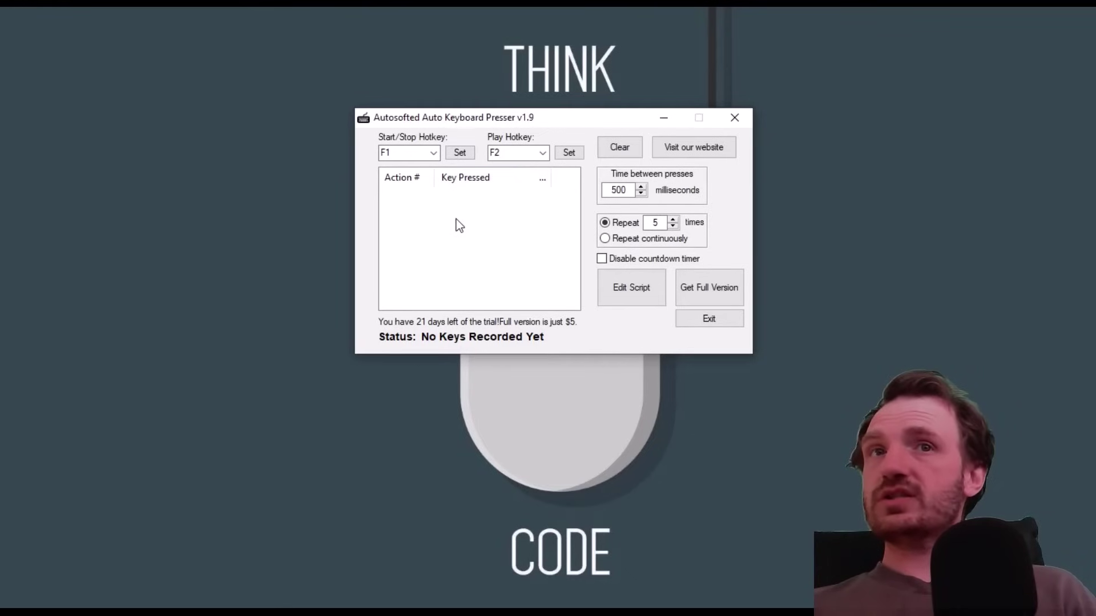
Step: Record two desktop right-clicks with F1, attempt F2 playback, and dismiss the error
key(F1)
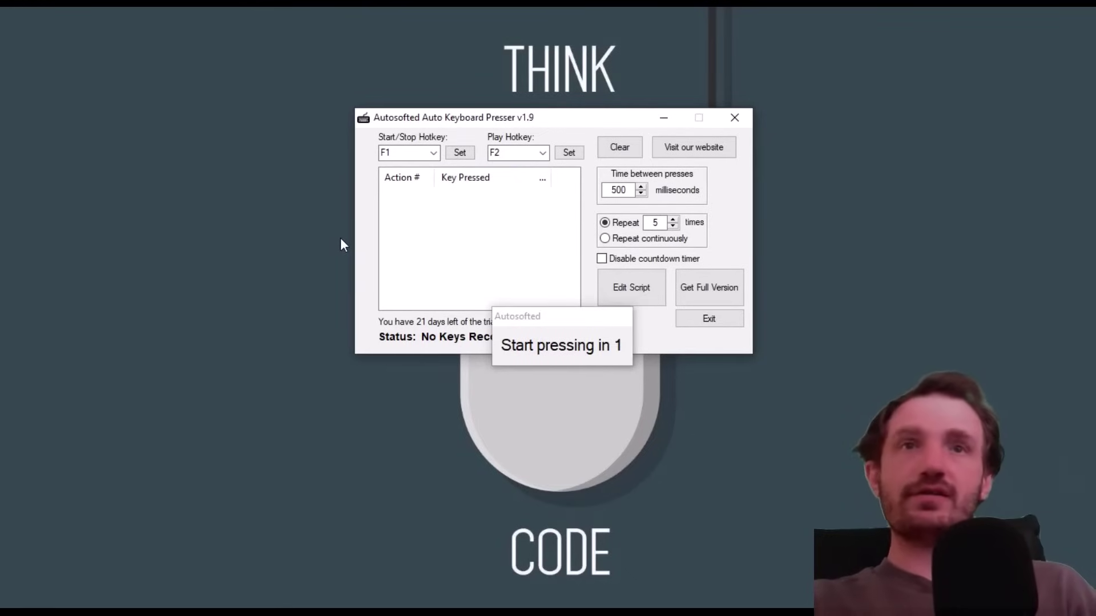
right_click(152, 229)
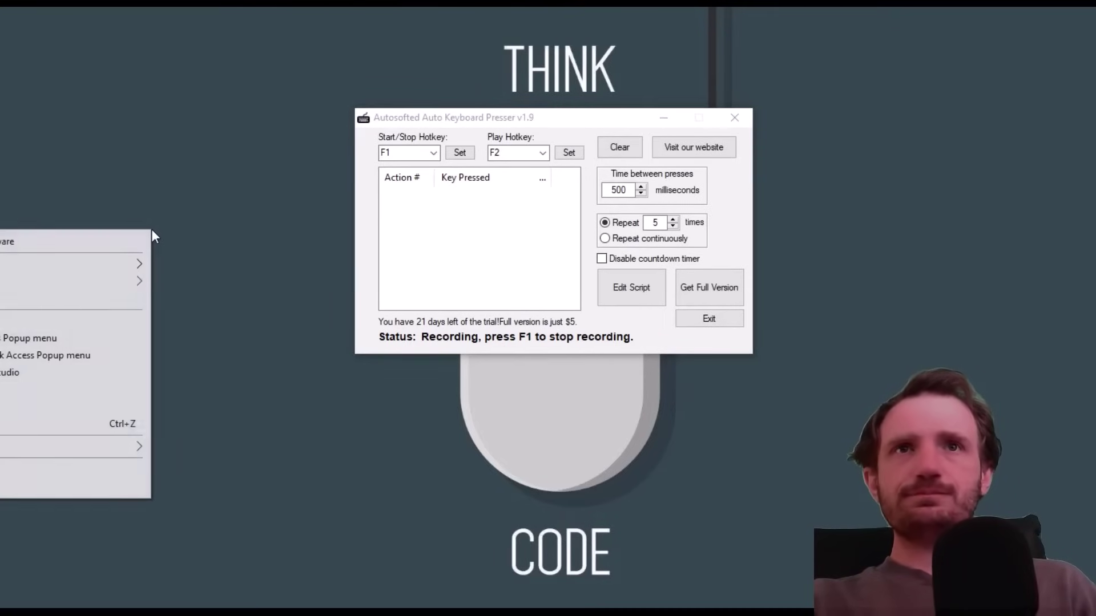
click(230, 194)
right_click(274, 189)
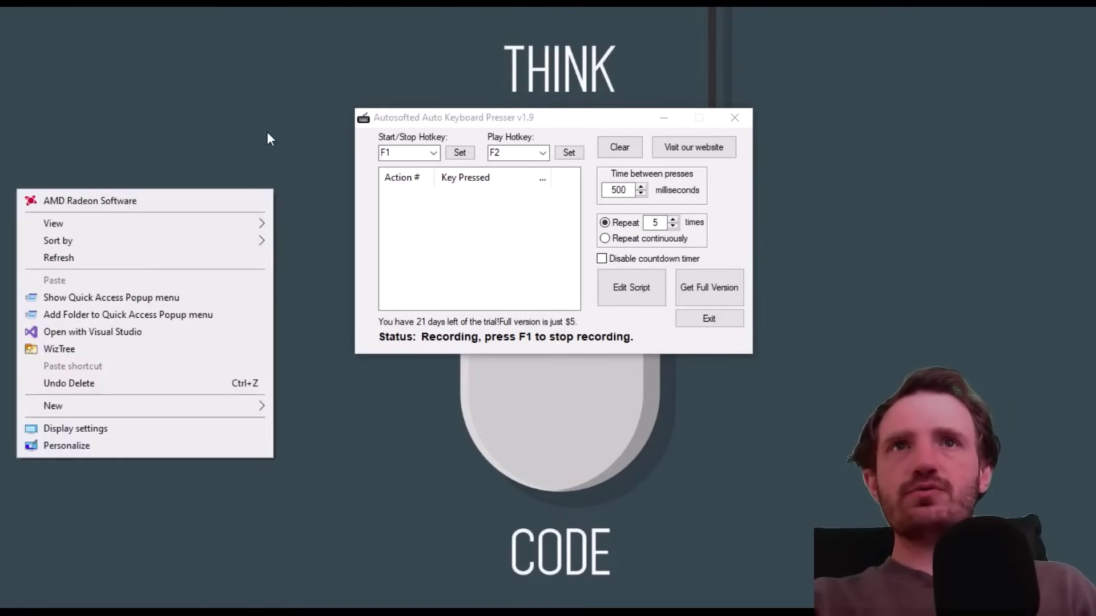
click(268, 135)
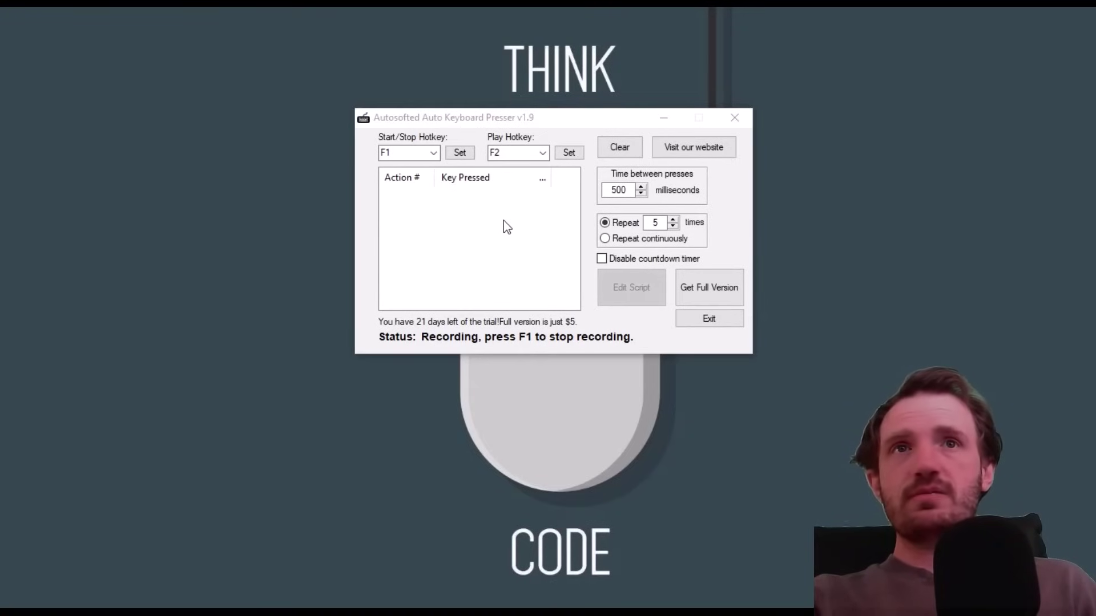
key(F2)
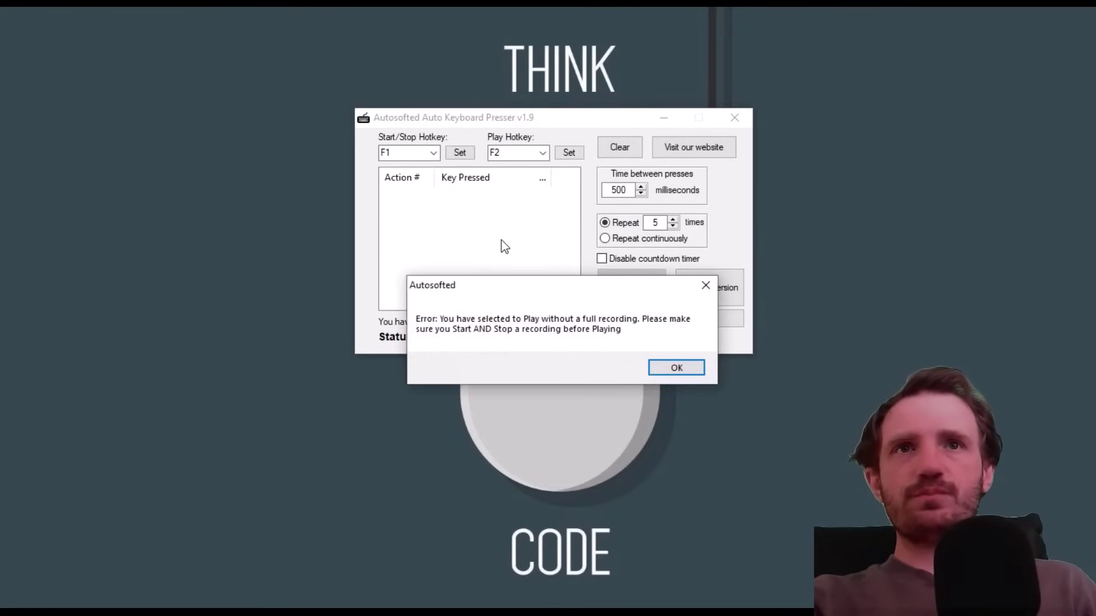
click(676, 367)
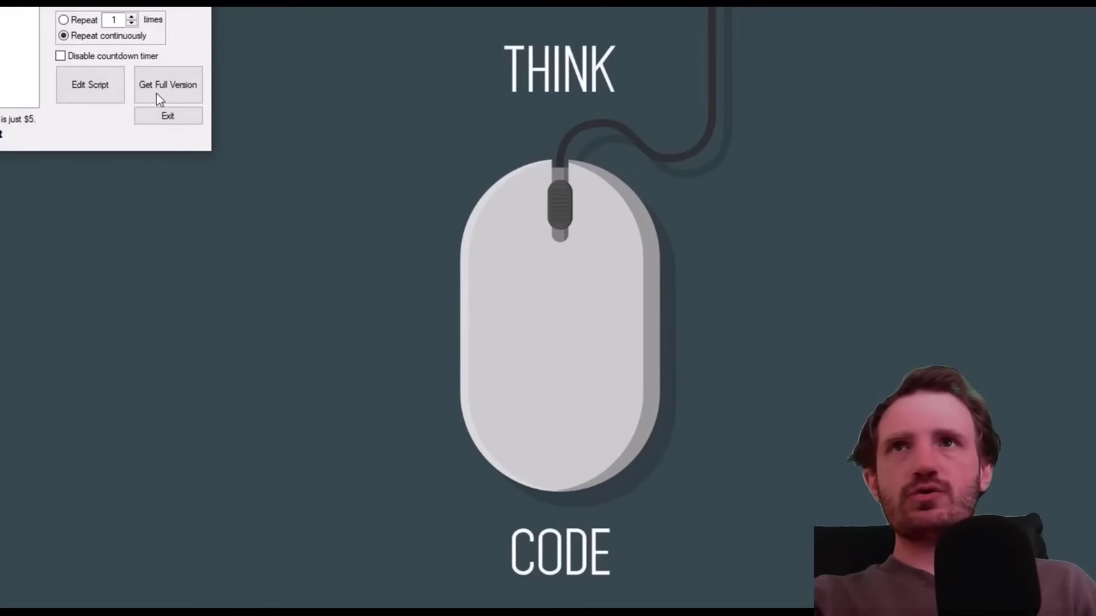
Step: Move the Auto Keyboard Presser window to the centre of the screen
drag(51, 7, 550, 119)
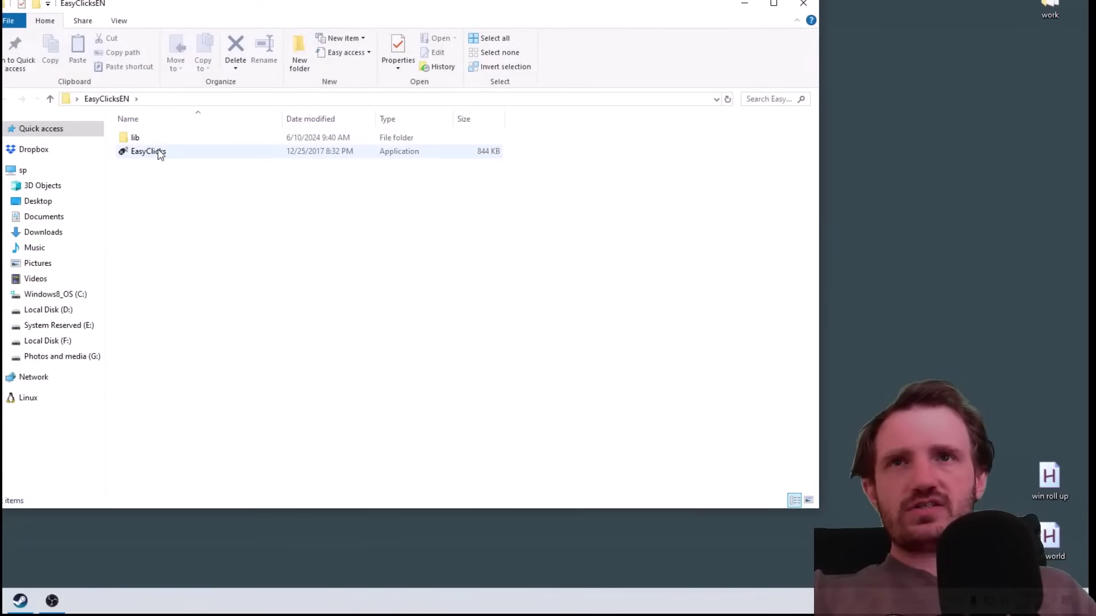
Step: Run EasyClicks.exe from the EasyClicksEN folder, then close that Explorer window
mouse_move(160, 155)
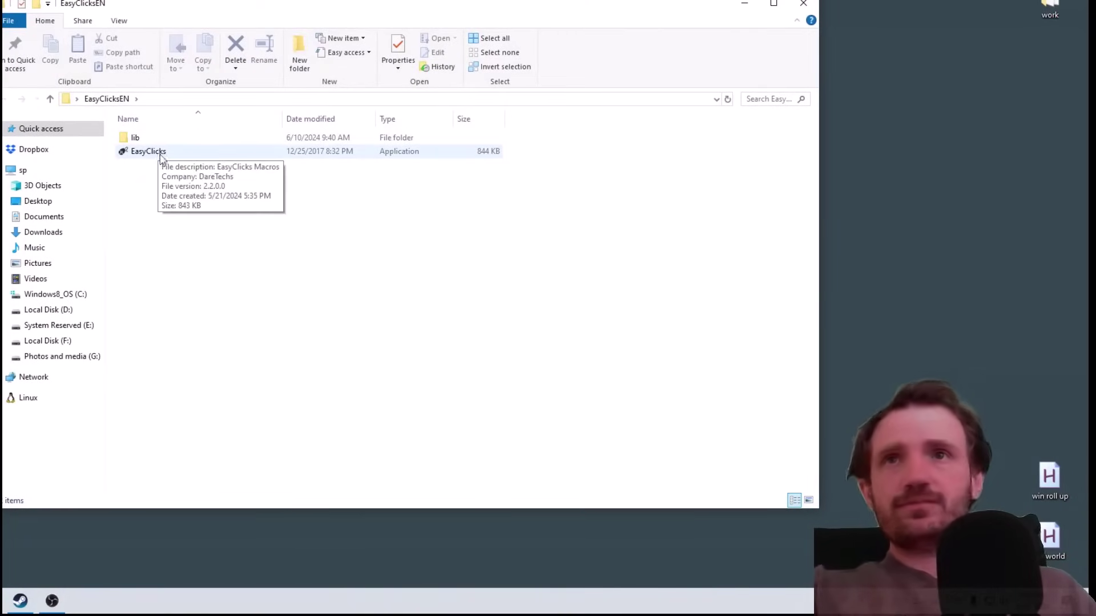
double_click(152, 153)
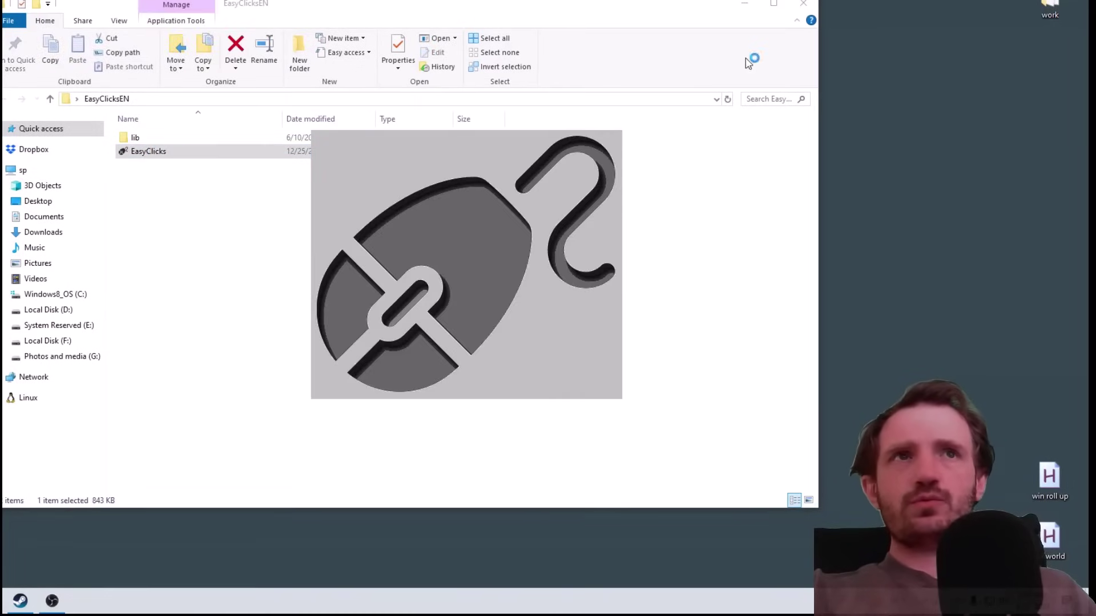
click(803, 4)
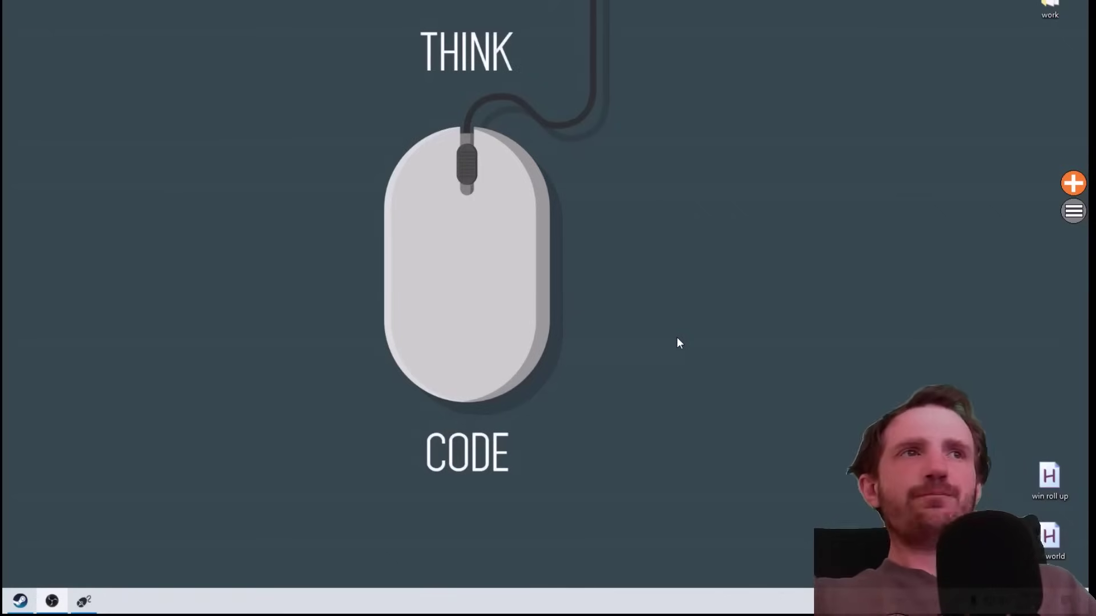
Step: Record a new macro with F1 of three desktop right-clicks, then stop and save it
mouse_move(91, 601)
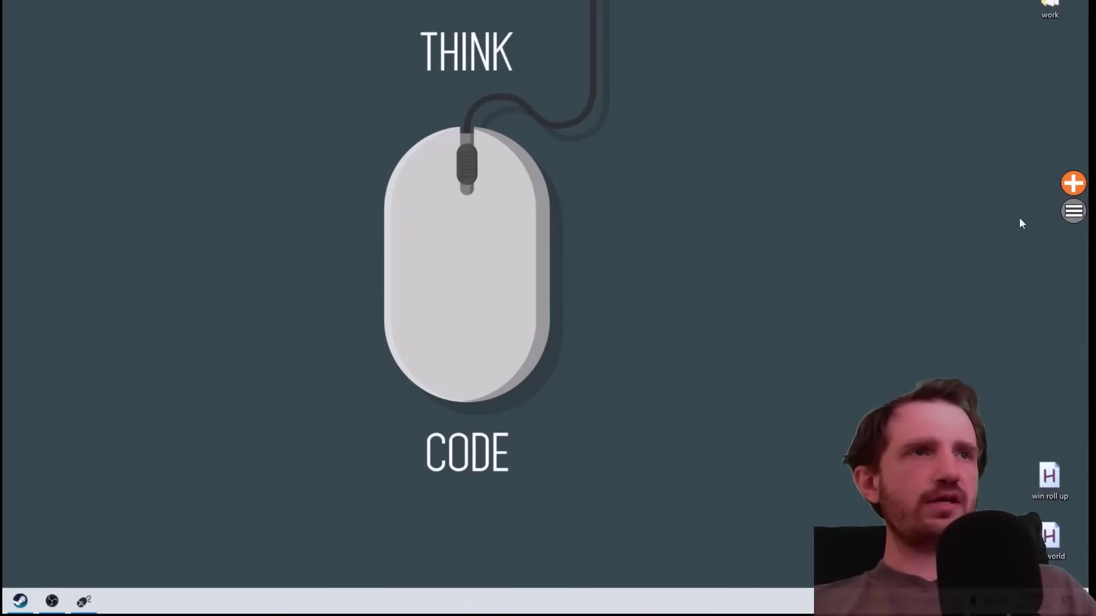
click(1071, 189)
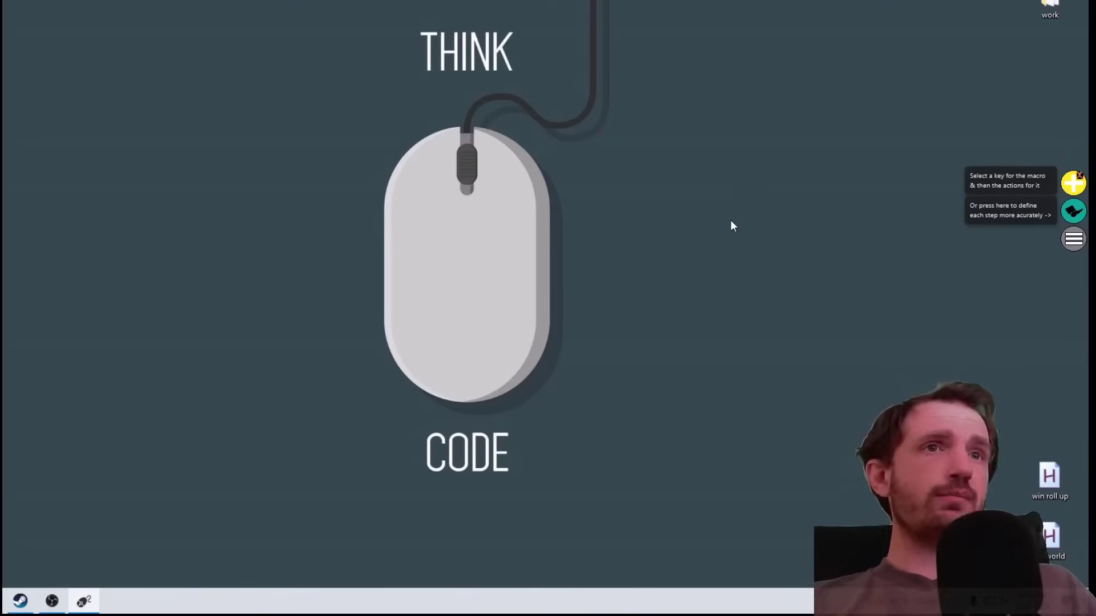
key(F1)
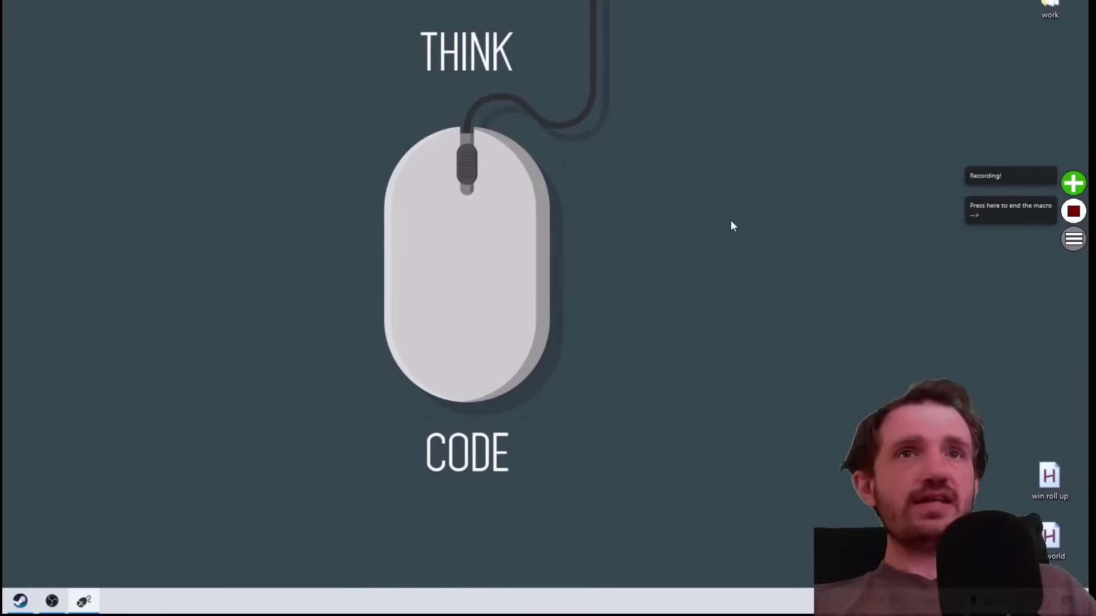
right_click(302, 175)
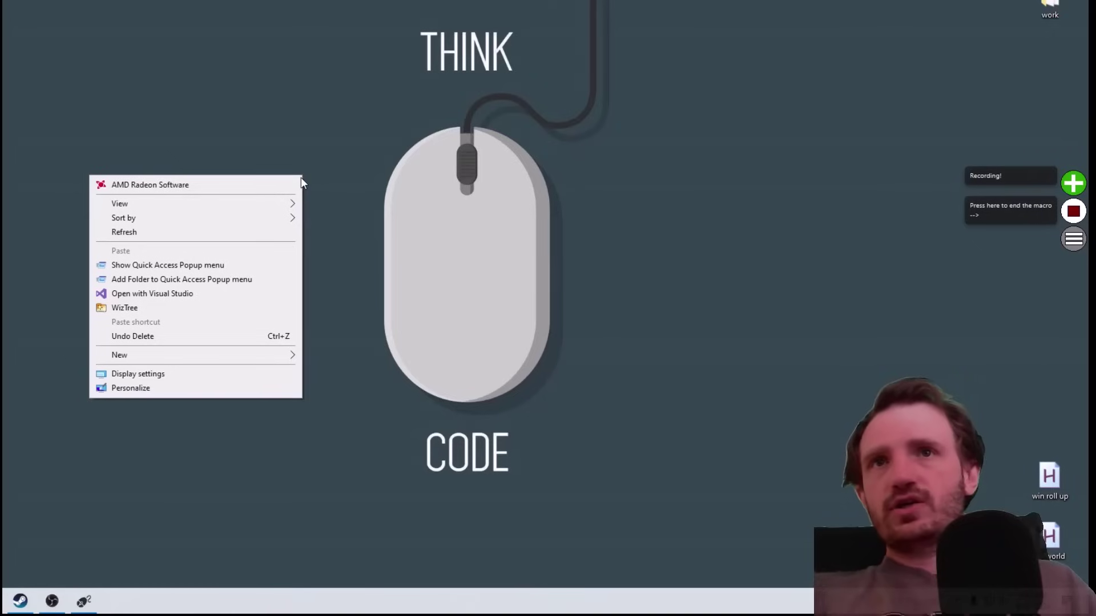
right_click(655, 177)
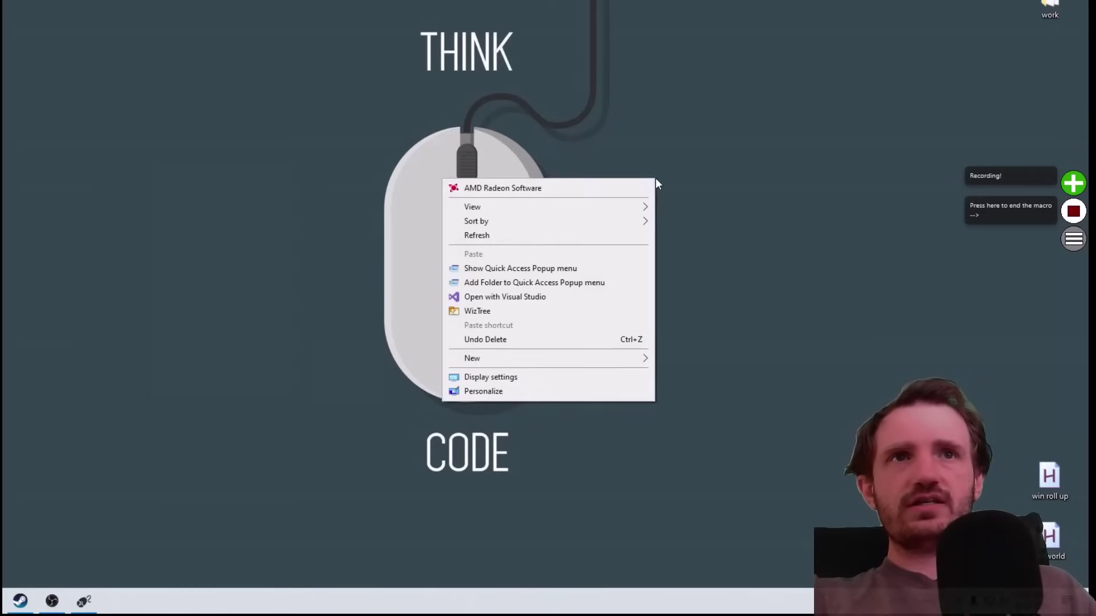
right_click(340, 135)
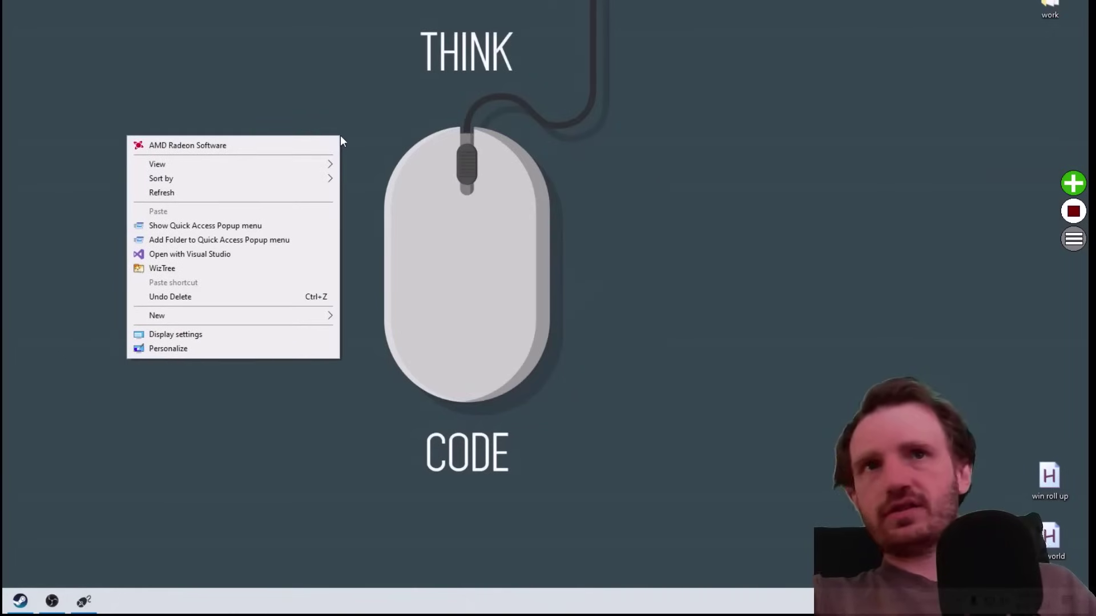
click(497, 197)
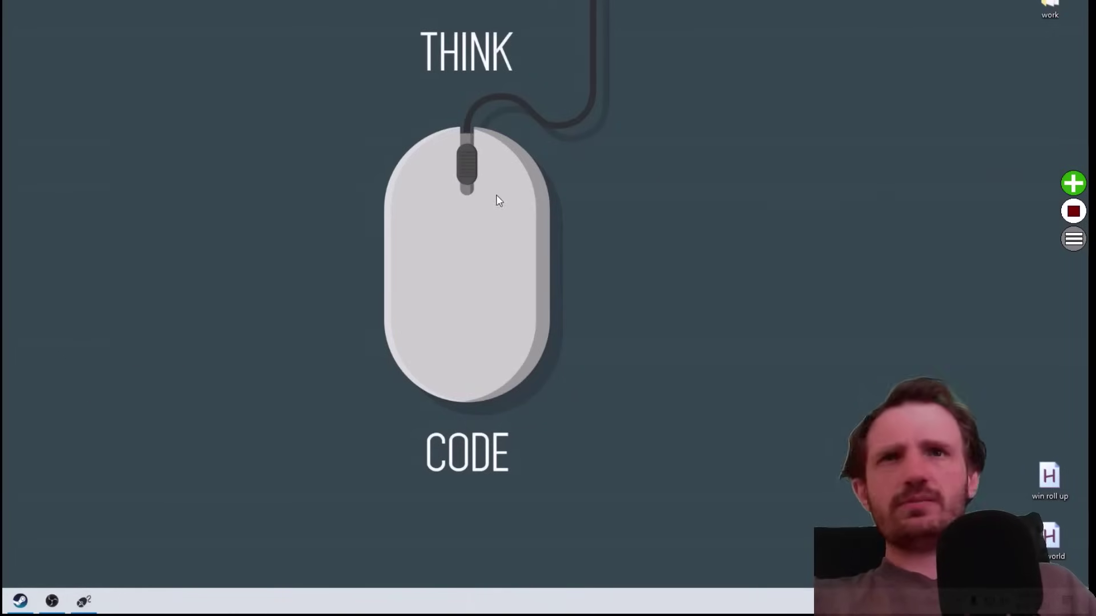
click(1073, 213)
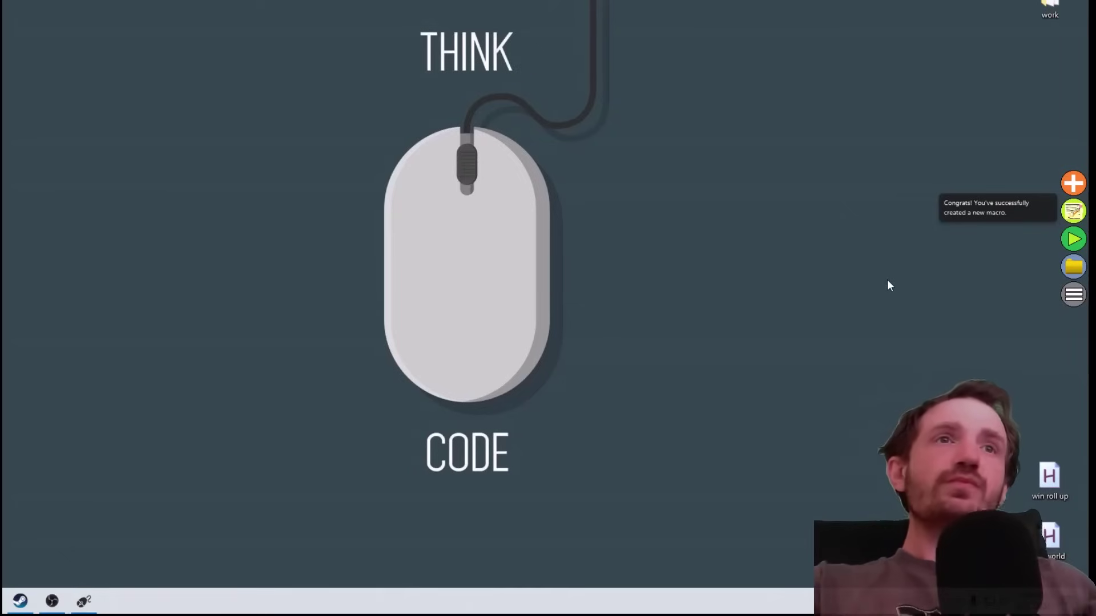
Step: Clear the macro notice, close the blank Edge window, and start macro playback
drag(563, 185, 484, 273)
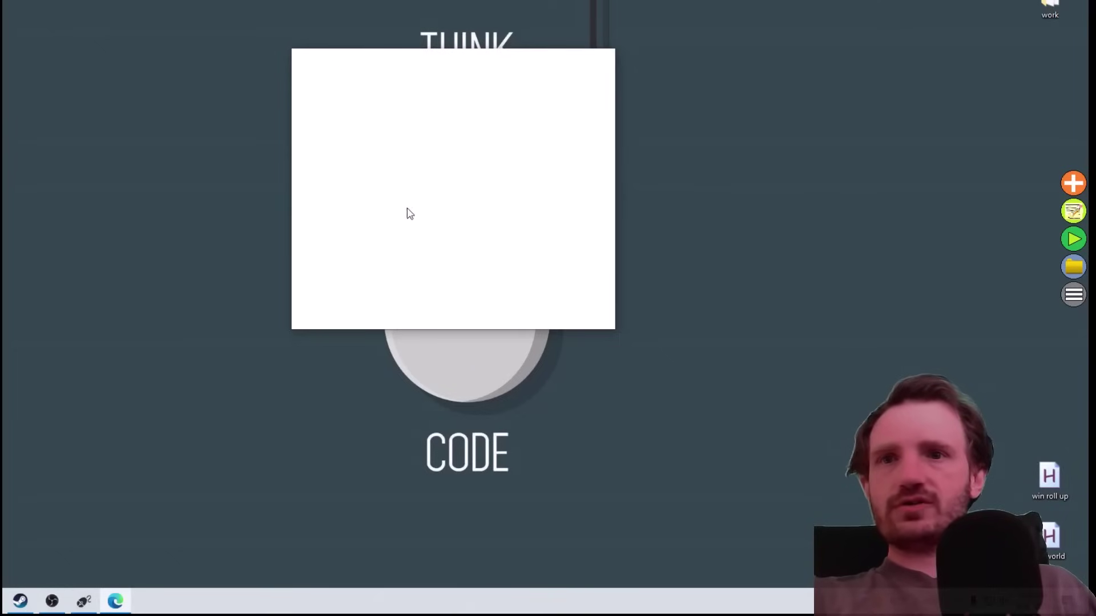
click(610, 60)
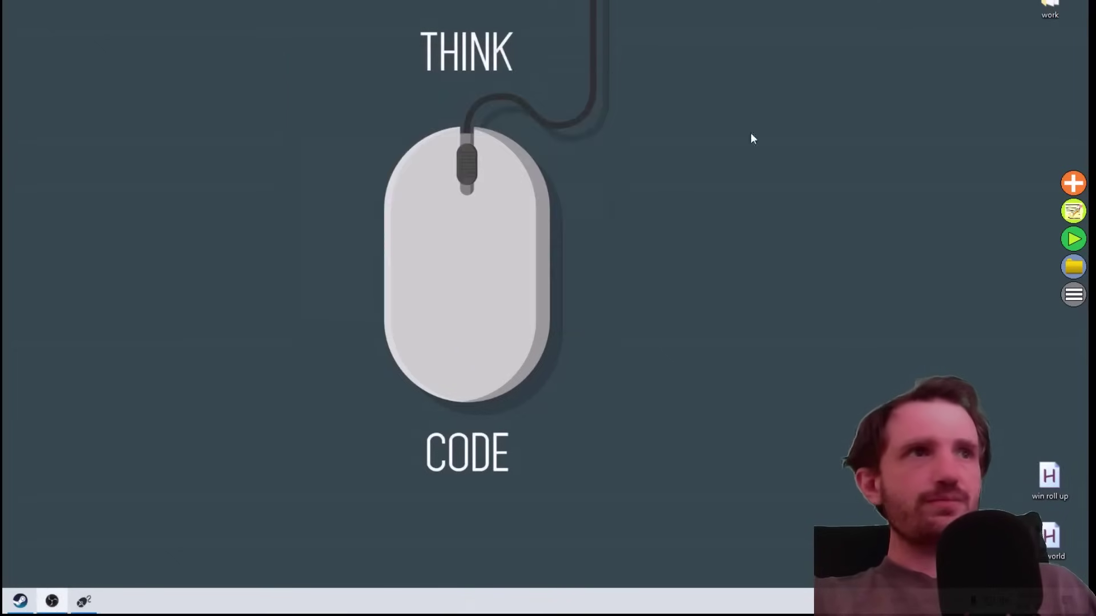
click(1073, 244)
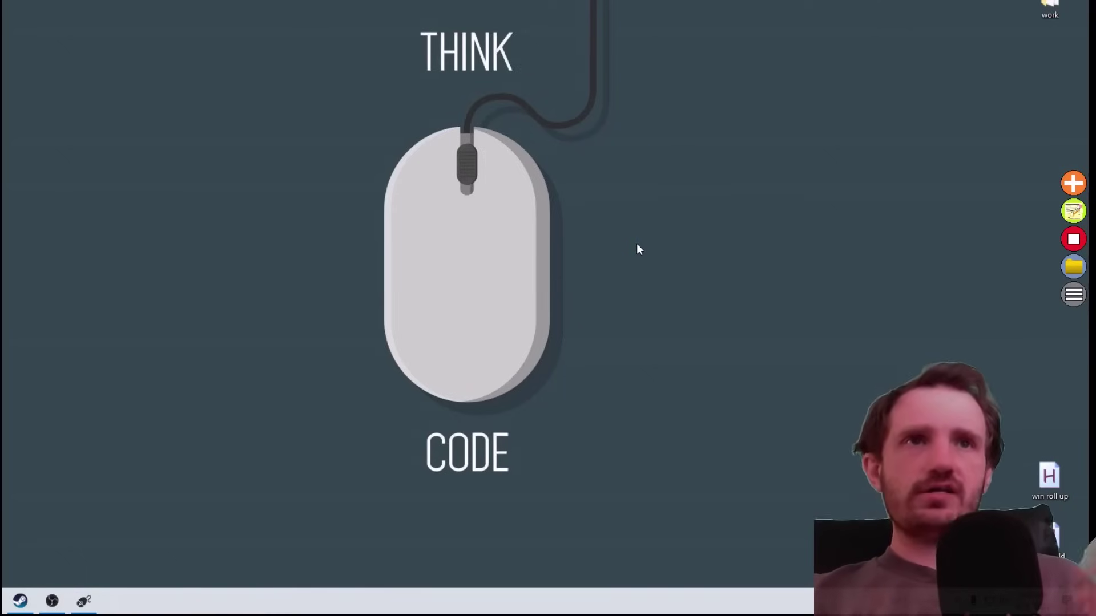
right_click(302, 174)
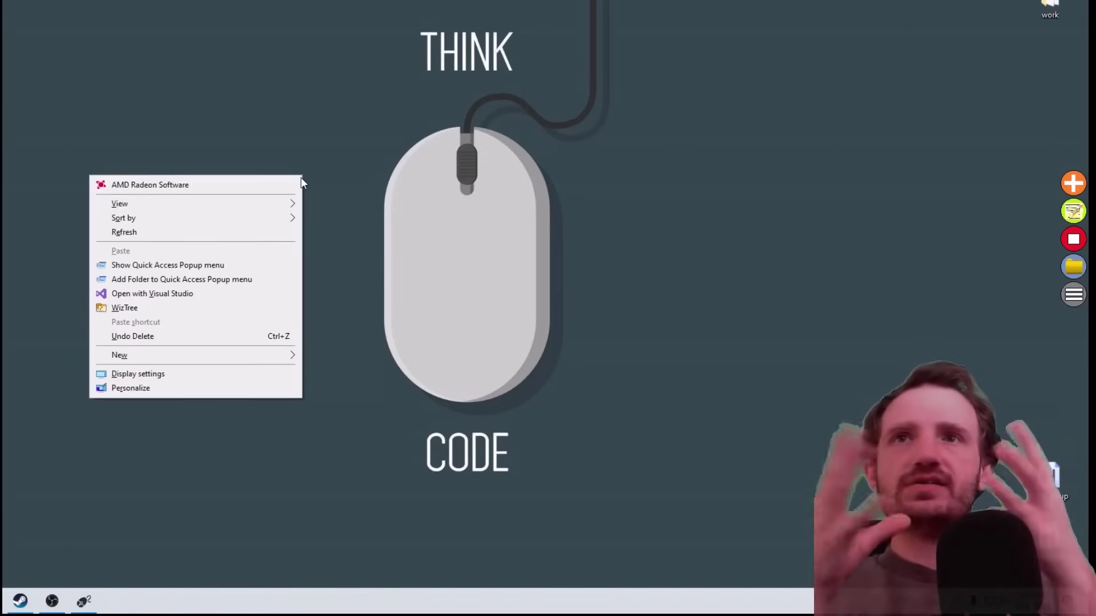
right_click(655, 180)
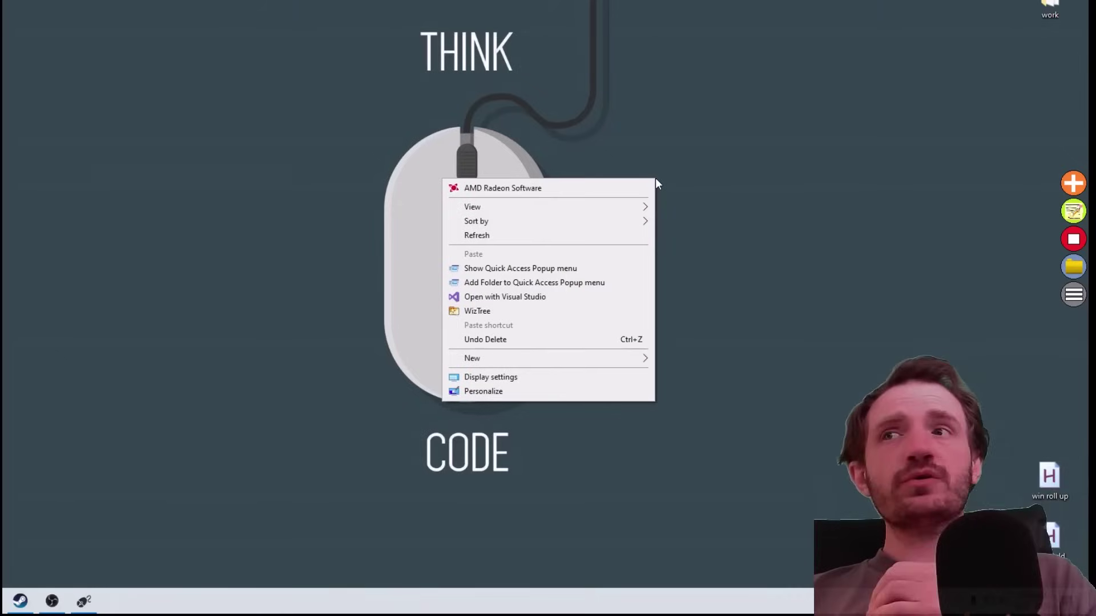
right_click(340, 135)
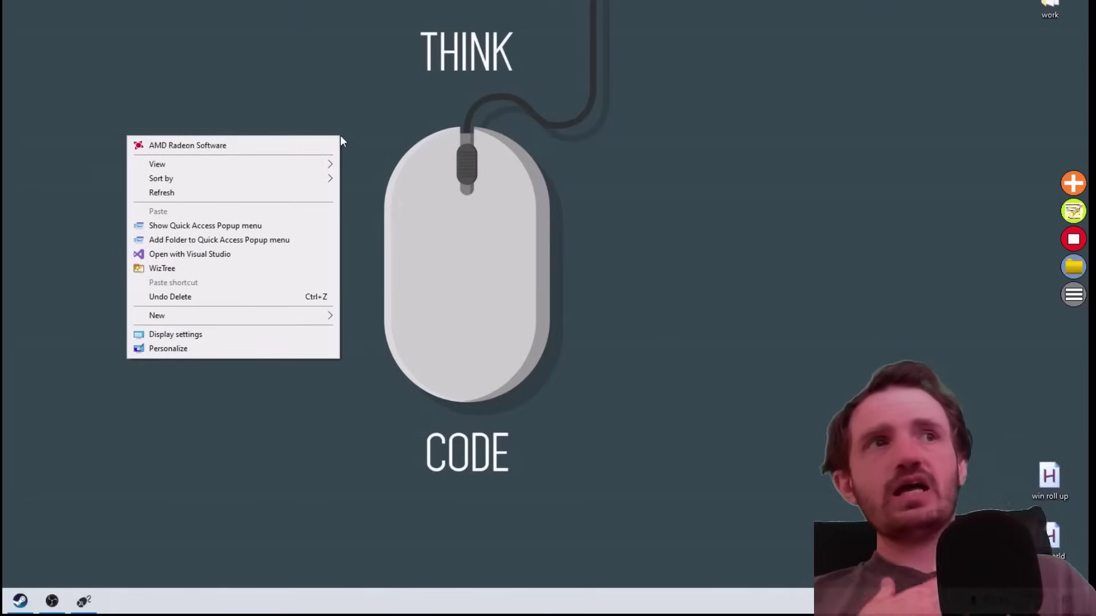
click(496, 194)
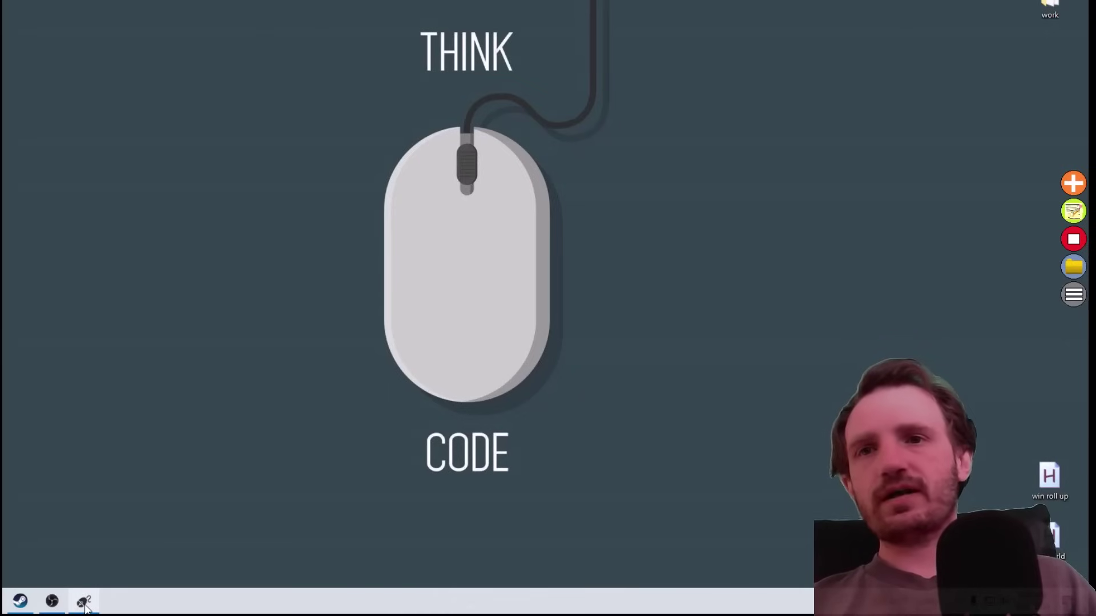
mouse_move(85, 605)
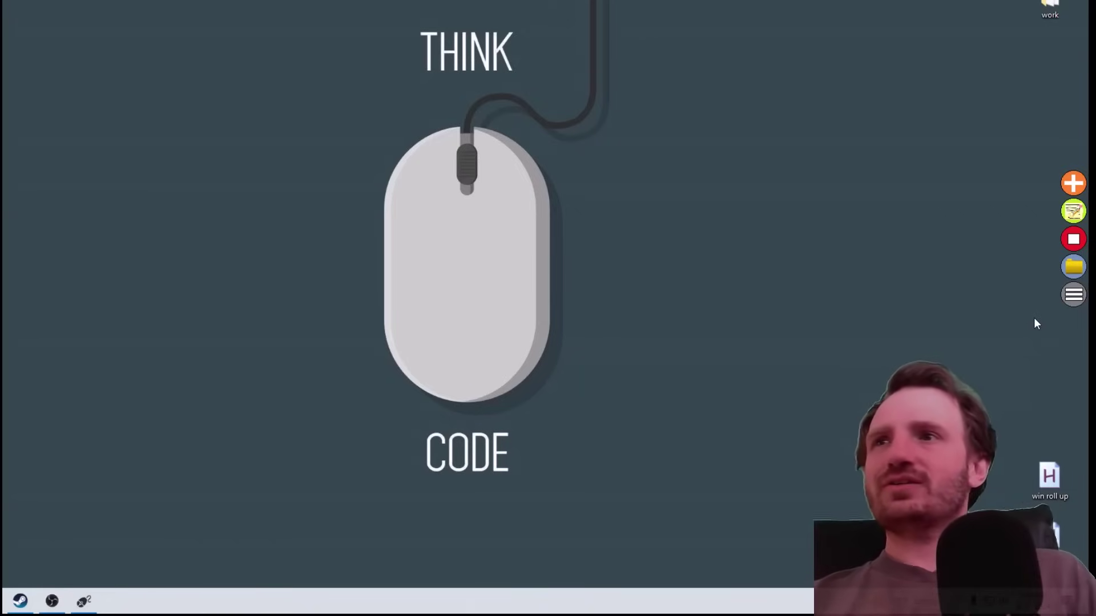
mouse_move(1076, 302)
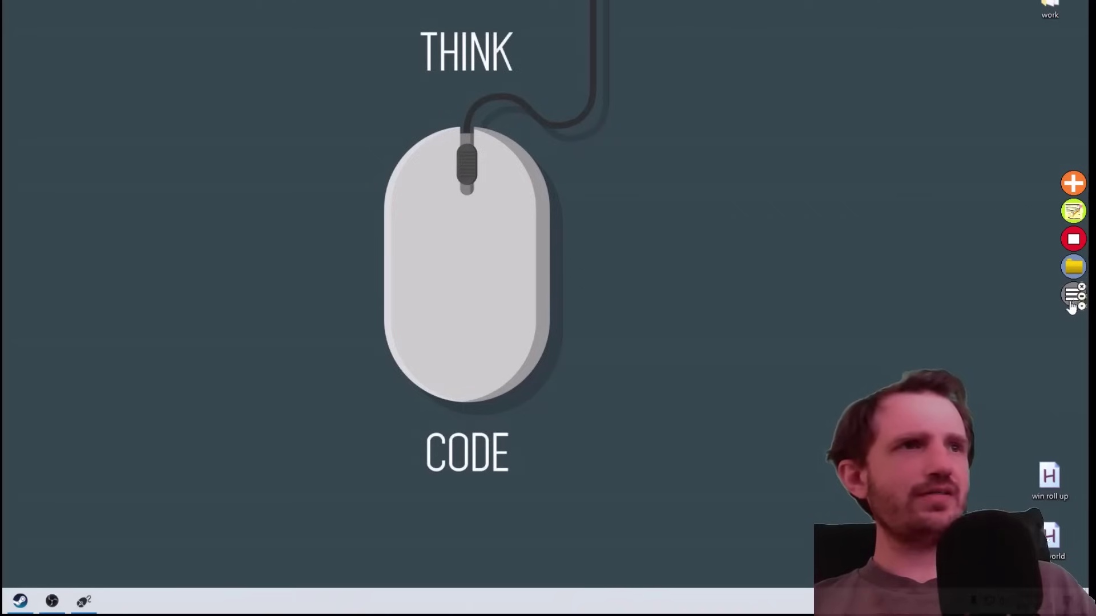
Step: Stop the recording, browse the Edit and Files panels, and open Options on its key settings
click(1076, 242)
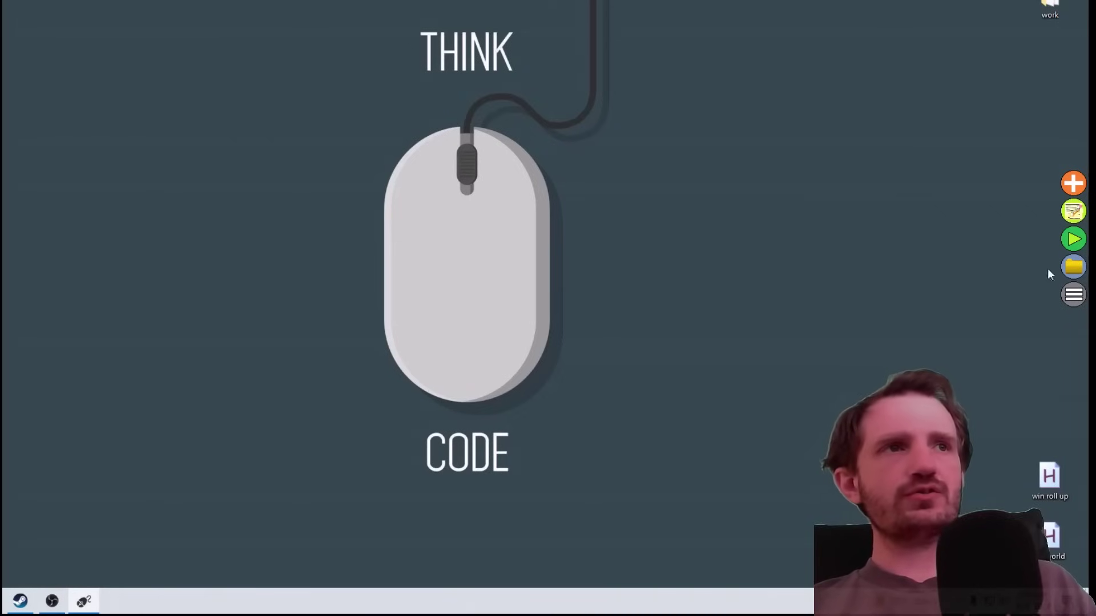
click(1071, 214)
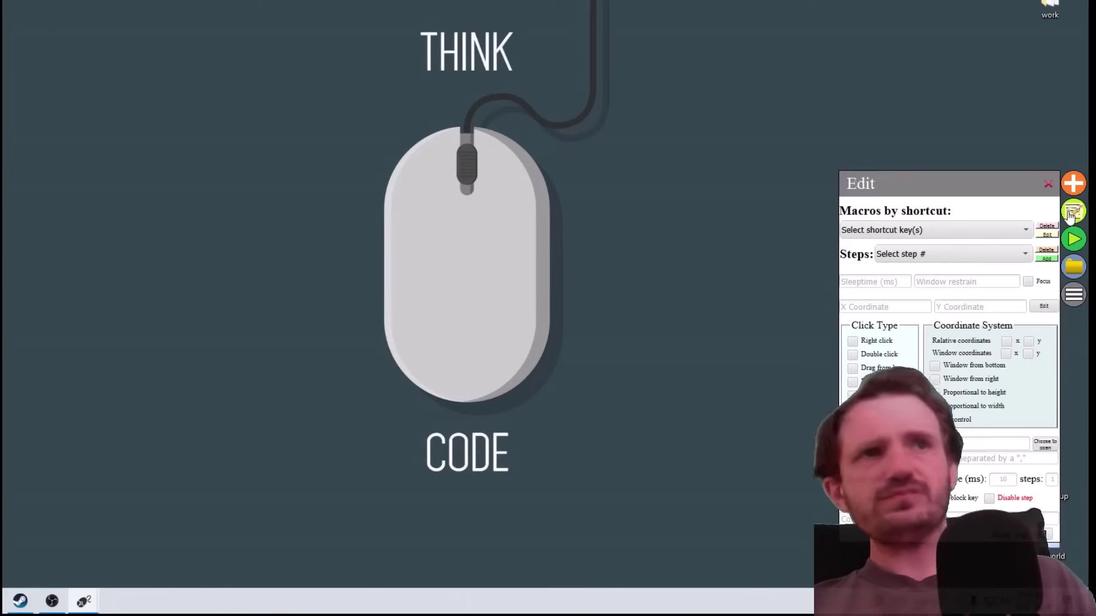
click(1047, 184)
click(1073, 267)
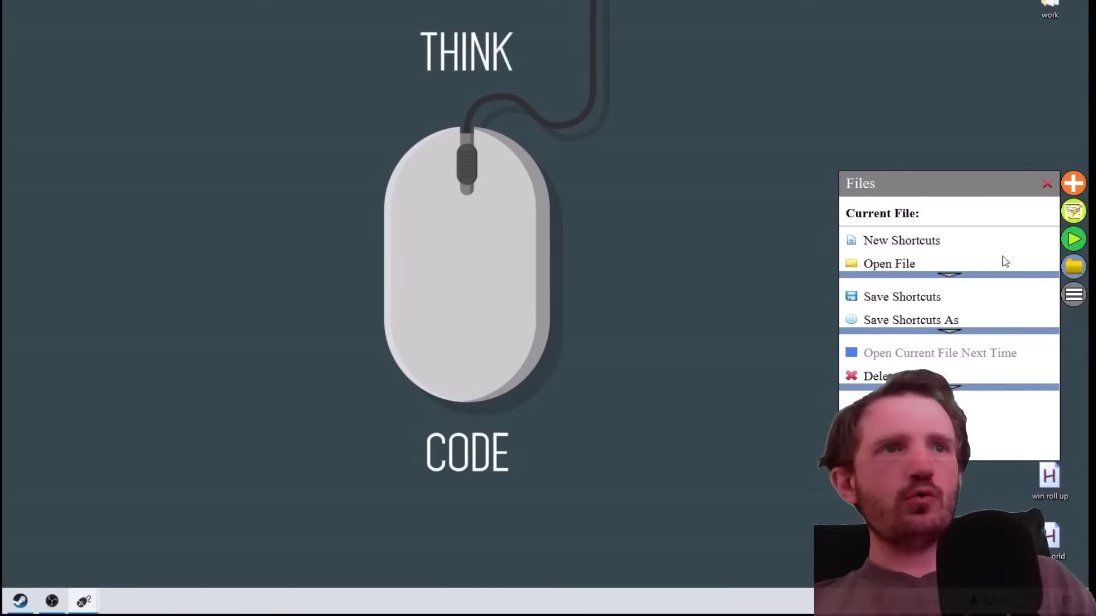
click(1047, 183)
click(1078, 294)
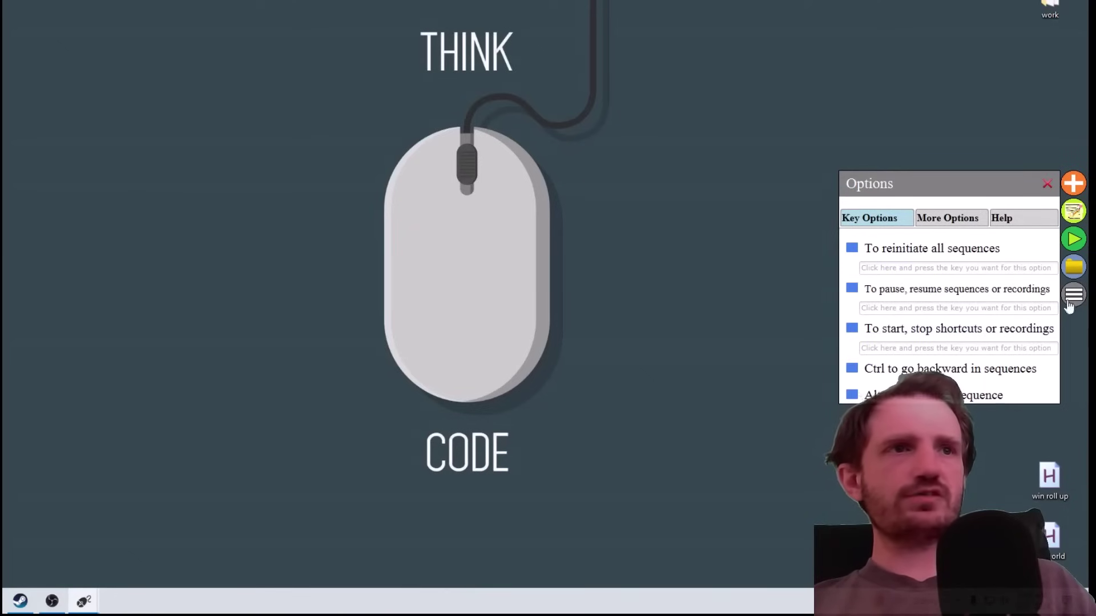
Step: On the More Options tab, uncheck 'Show a circle where a click was made' and close Options
click(946, 223)
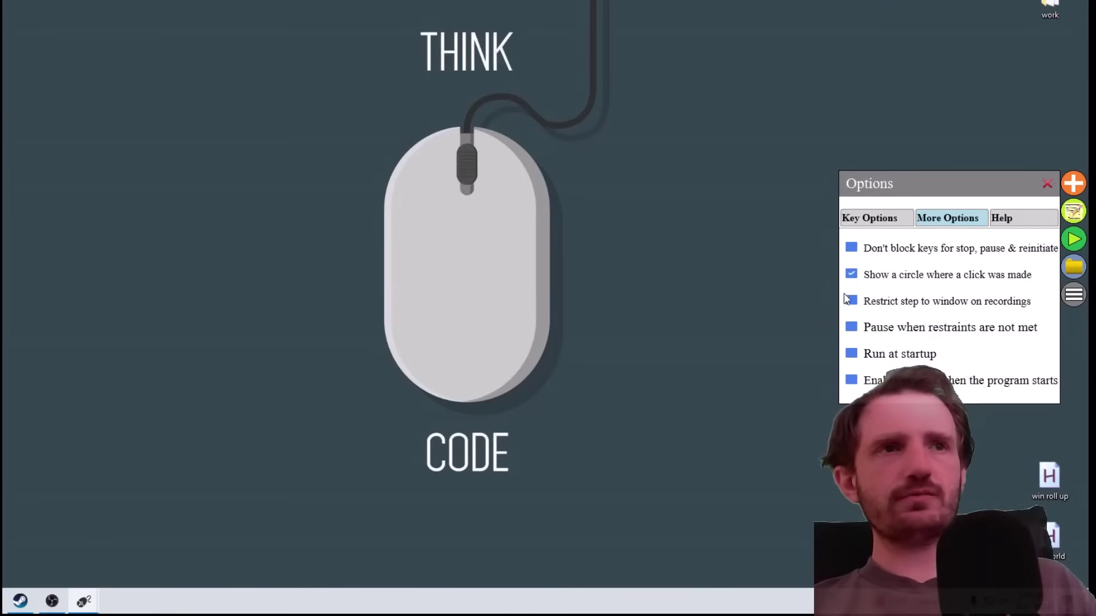
click(851, 275)
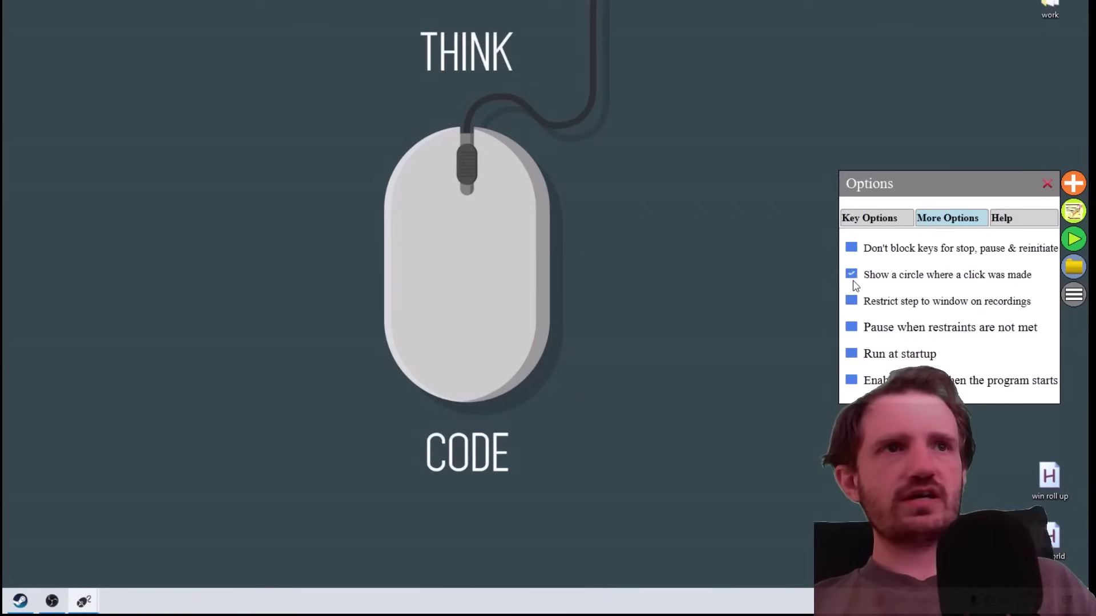
click(1047, 186)
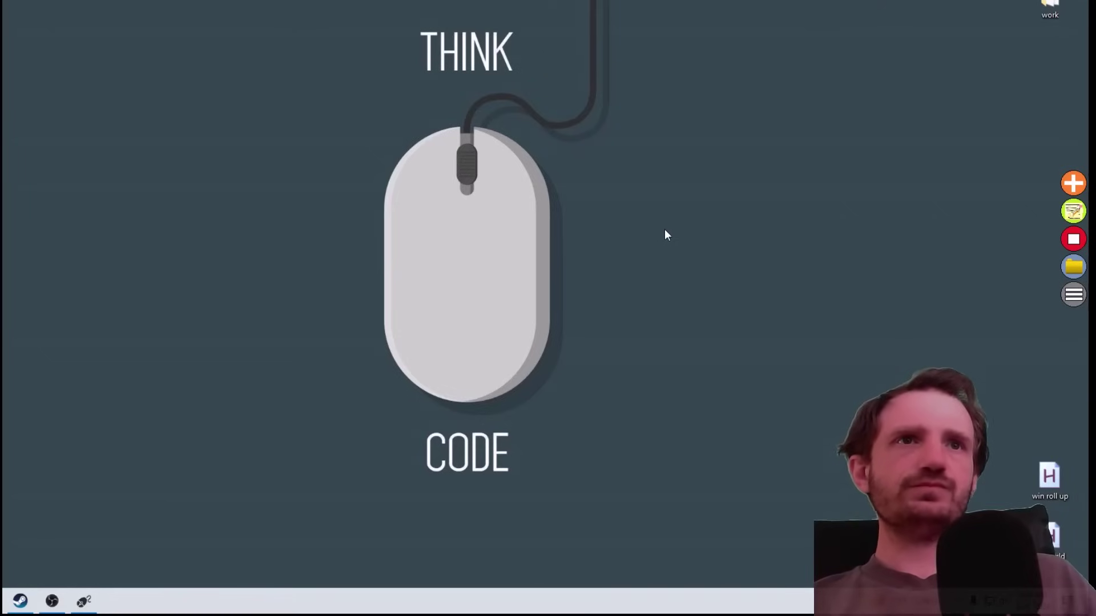
Step: Drag a selection box on the empty desktop, then play back the recorded EasyClicks macro
drag(760, 191, 626, 362)
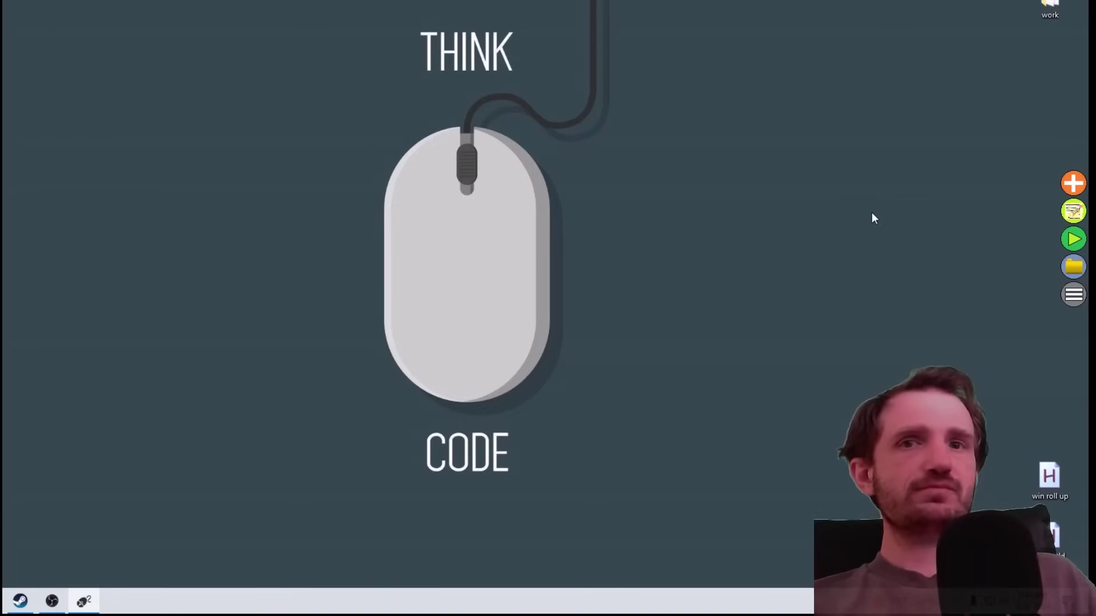
click(1072, 241)
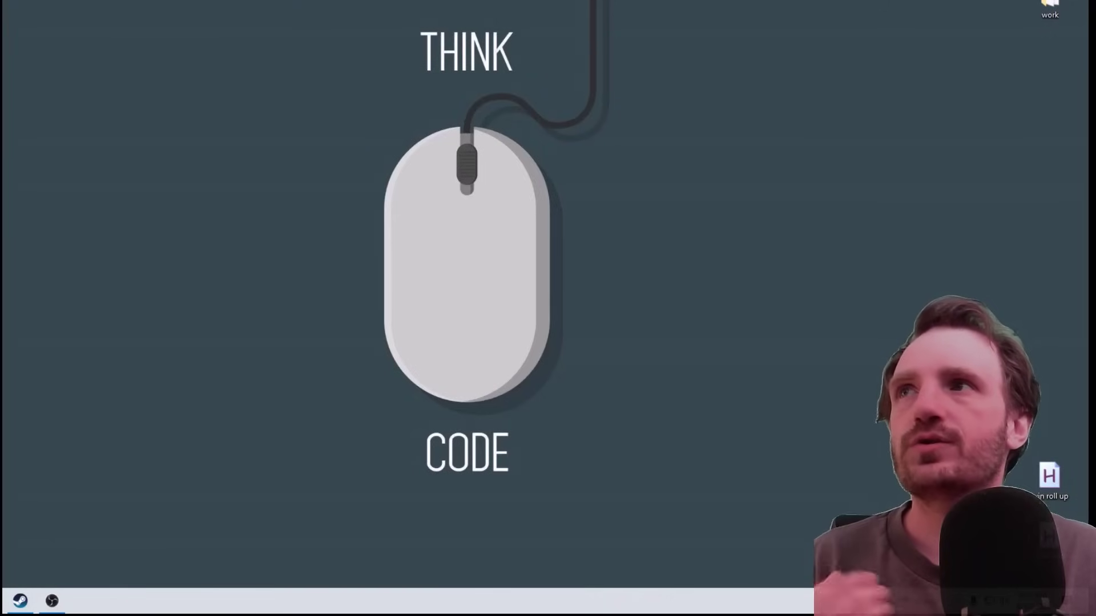
Step: Place the four macro tool icons on the desktop and select the MiniMouseMacro, MacroRecorder and Autosofted shortcuts
drag(53, 78, 359, 171)
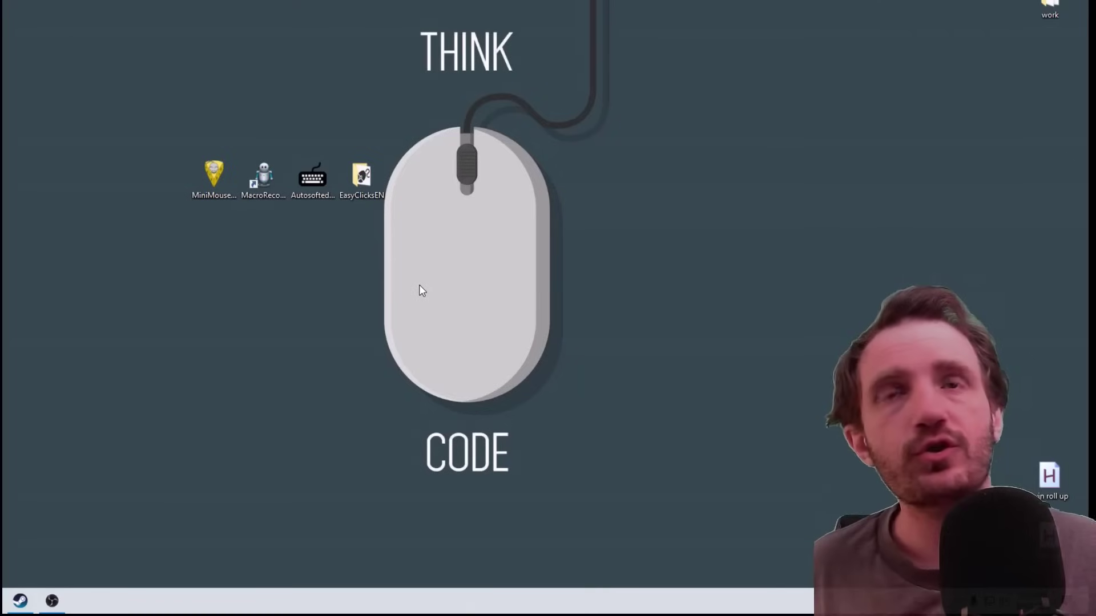
click(207, 180)
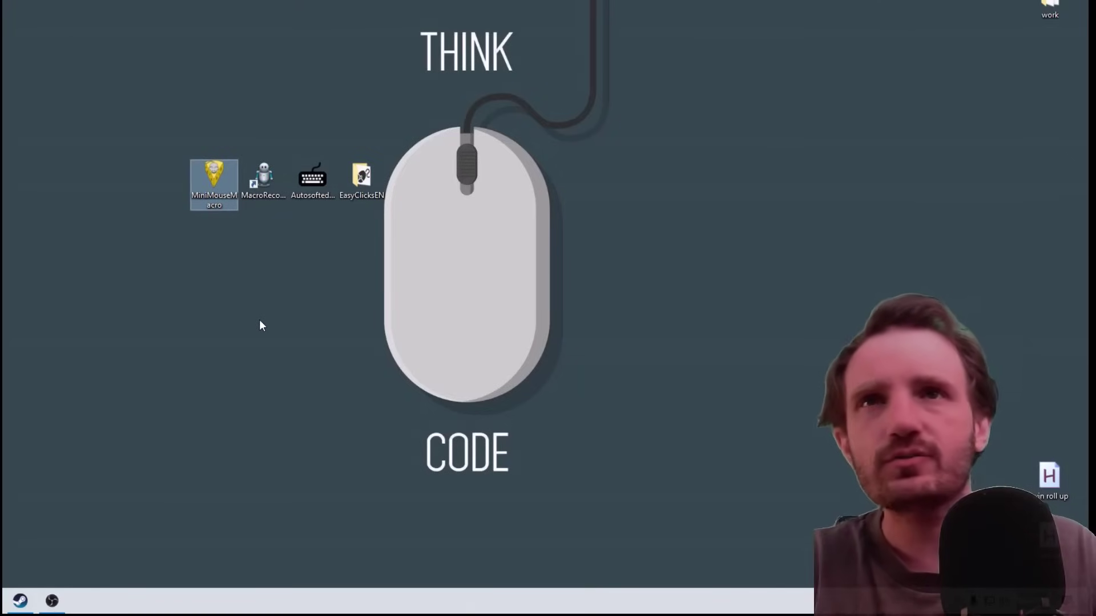
click(286, 303)
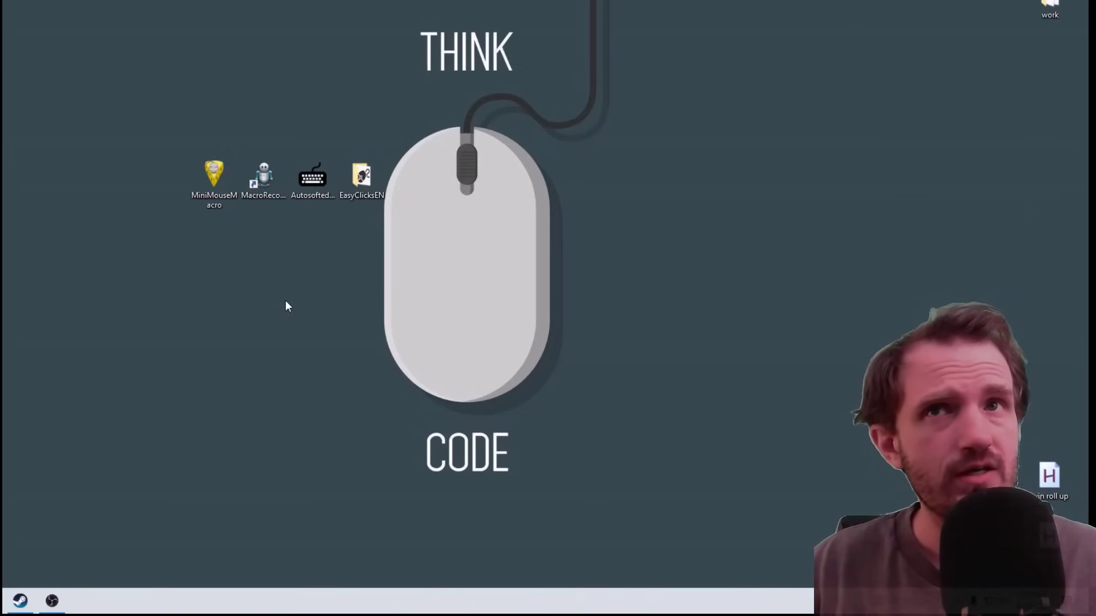
mouse_move(215, 170)
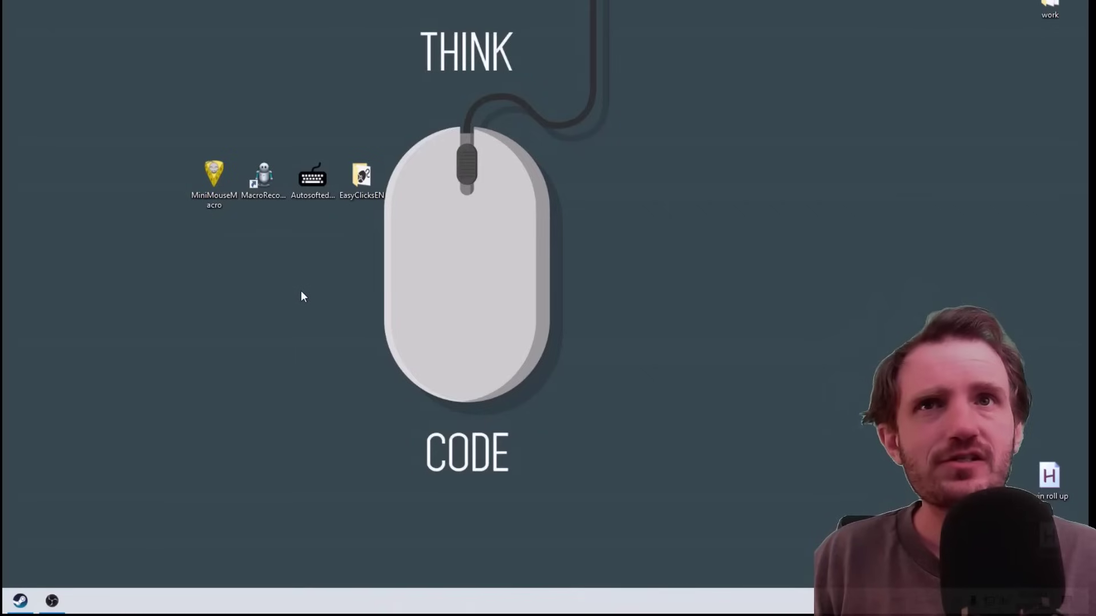
click(264, 182)
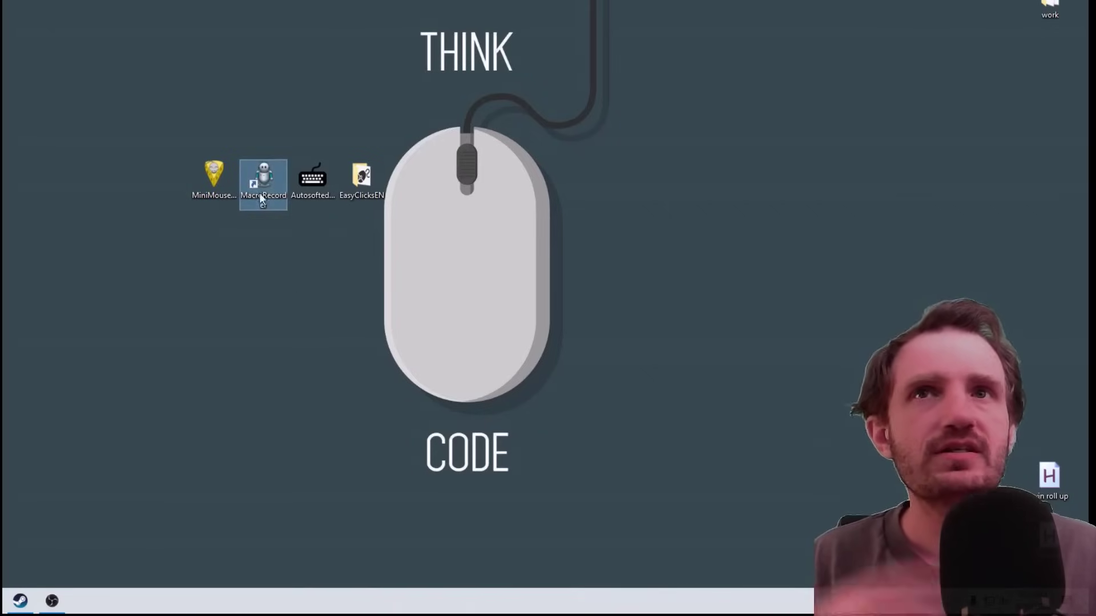
mouse_move(264, 177)
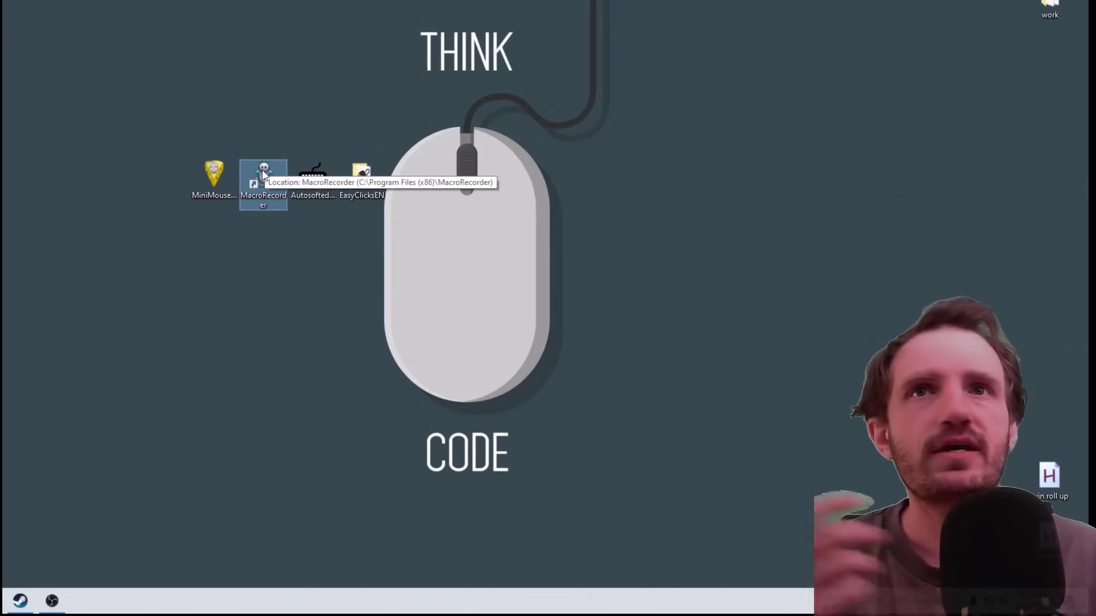
click(315, 203)
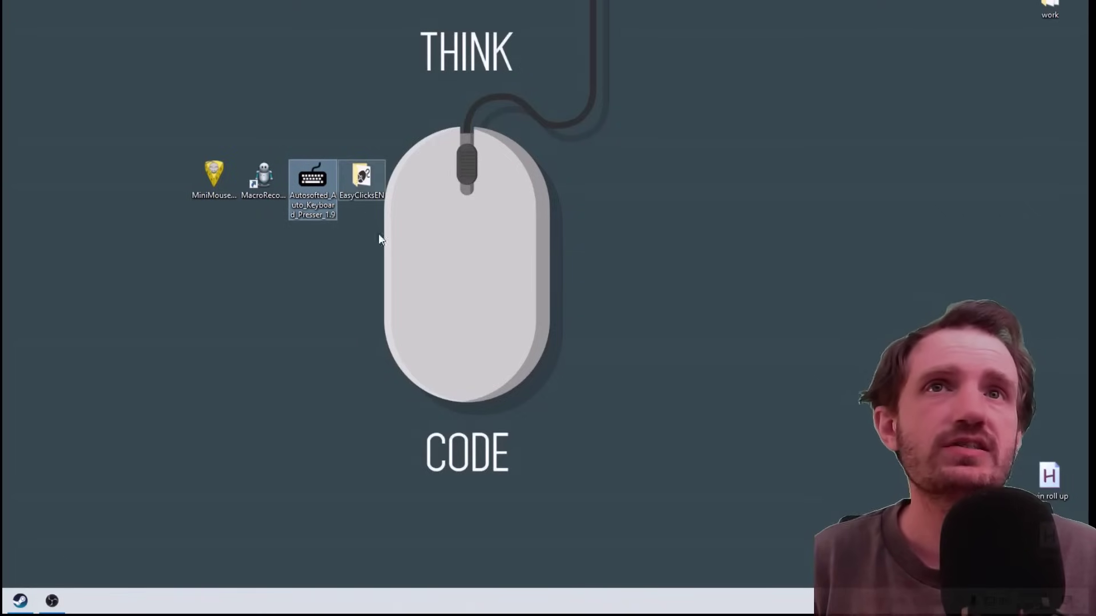
Step: Open the EasyClicksEN folder, then close its window
click(362, 186)
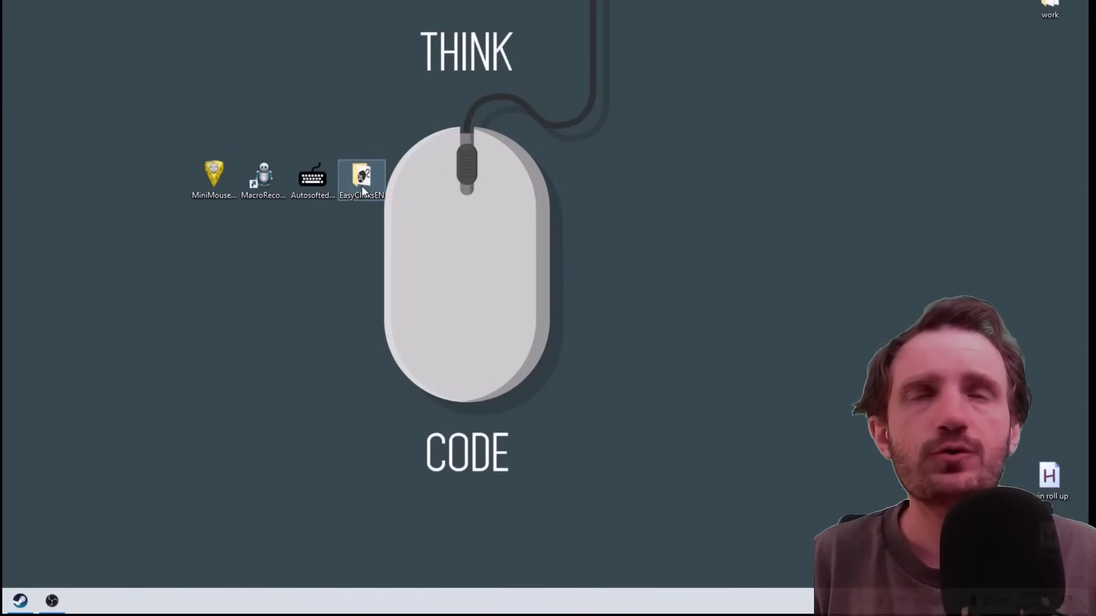
double_click(362, 186)
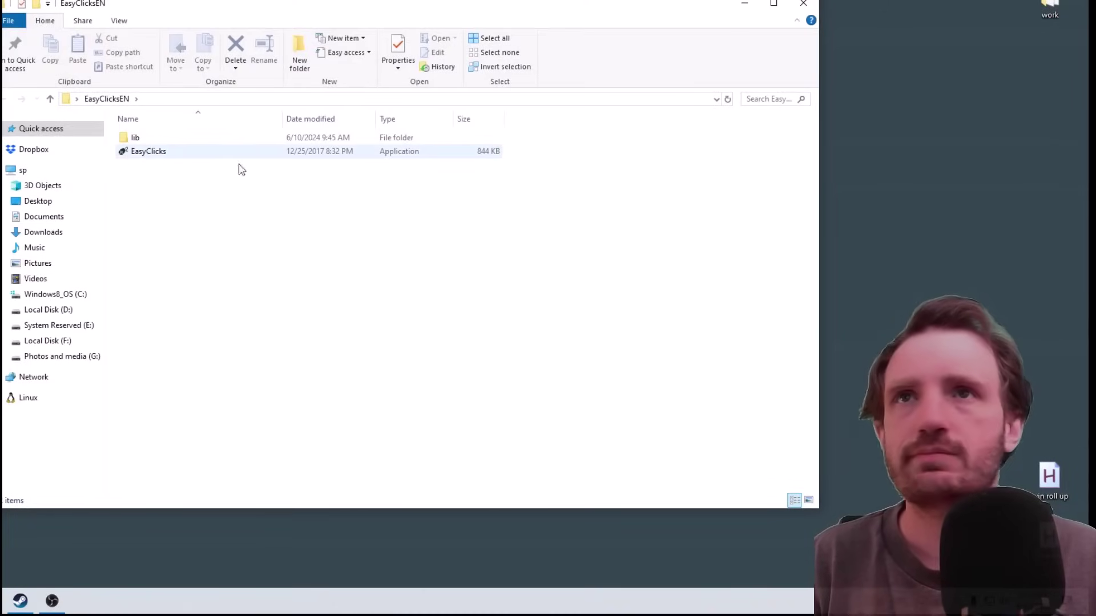
click(803, 5)
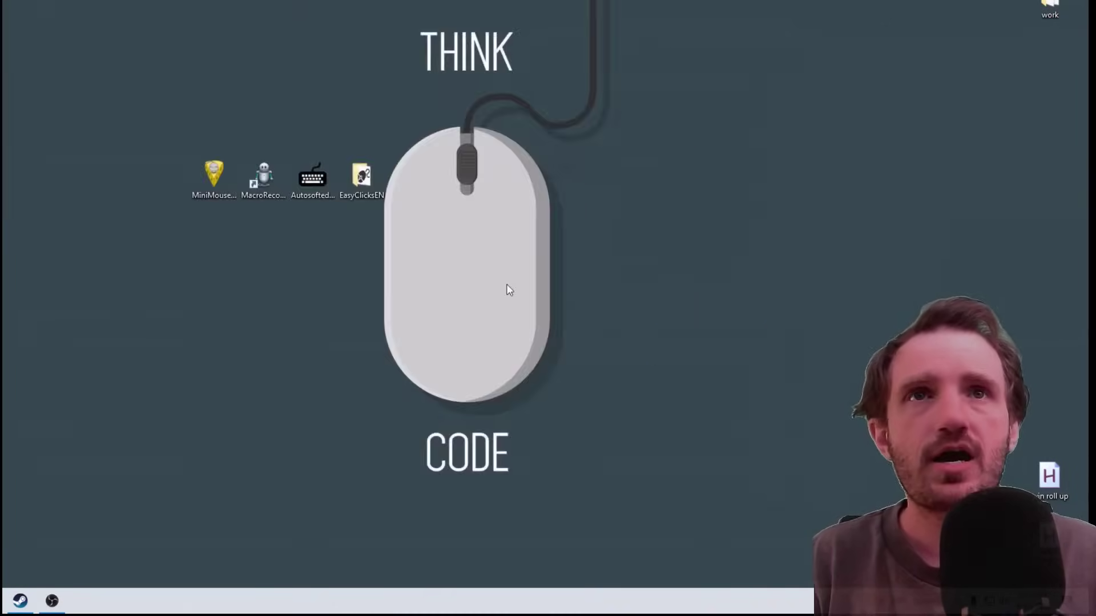
Step: Box-select the desktop icons, then select MiniMouseMacro and clear the selection
drag(472, 125, 71, 259)
click(216, 248)
click(214, 193)
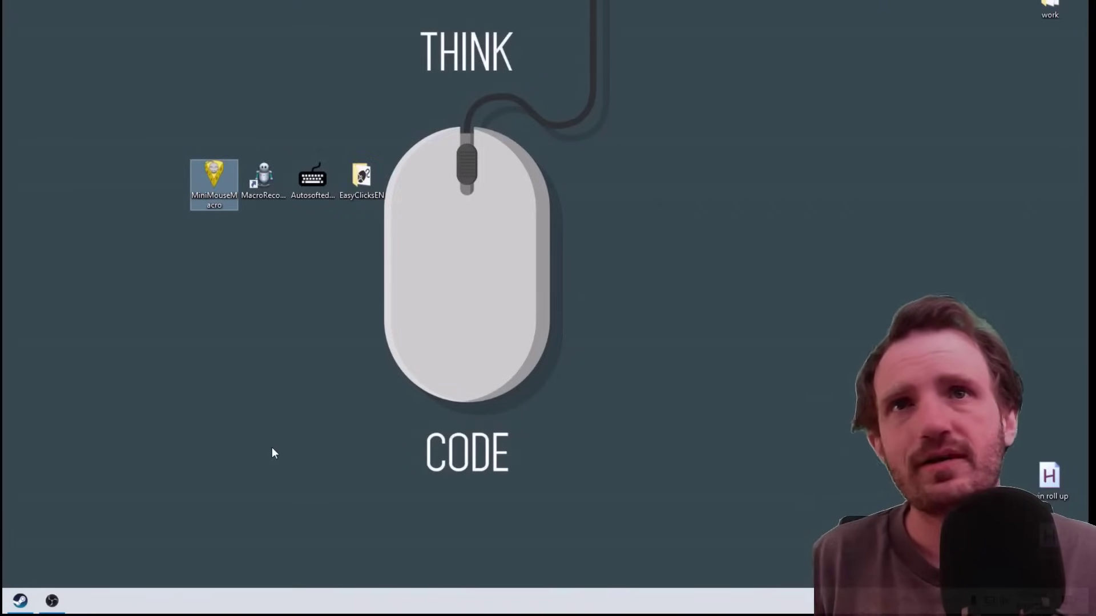
click(294, 334)
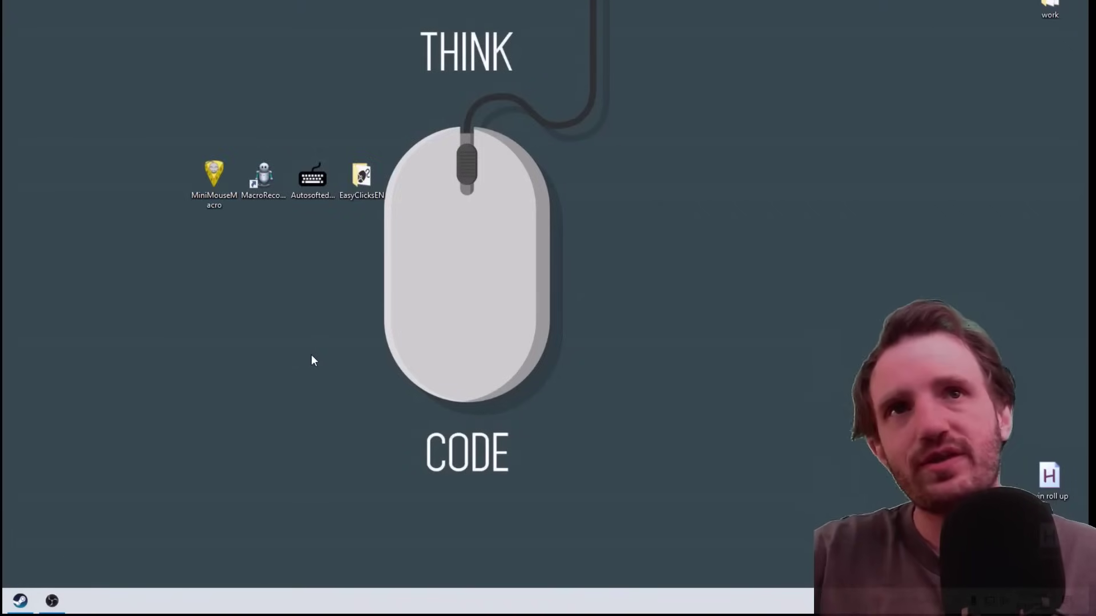